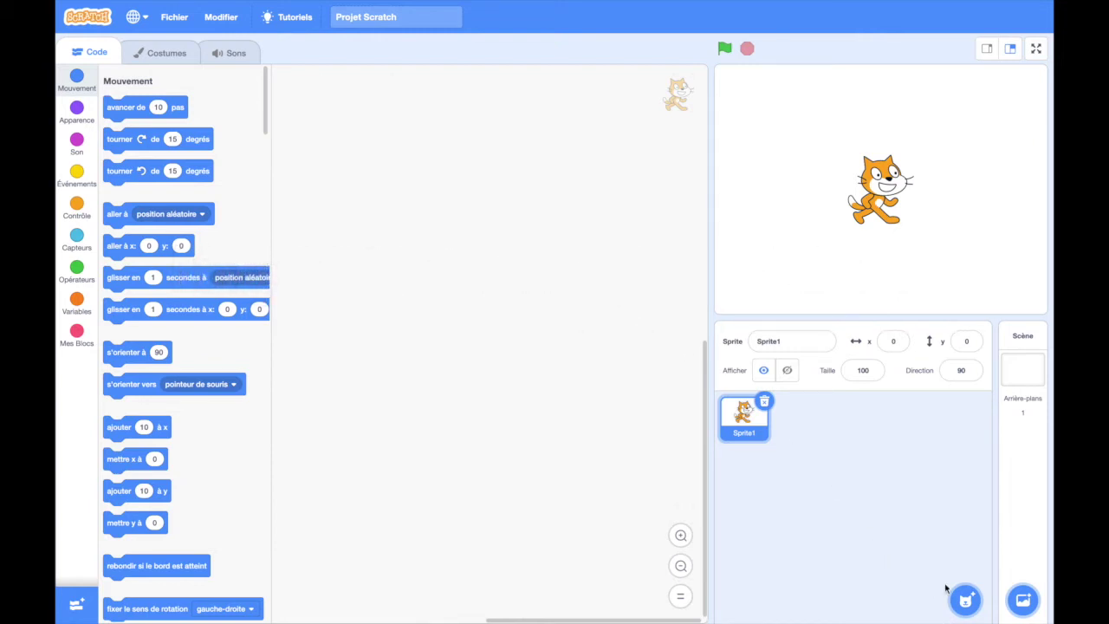
Browse the built-in sprite library and return to the project without choosing a sprite
mouse_move(964, 600)
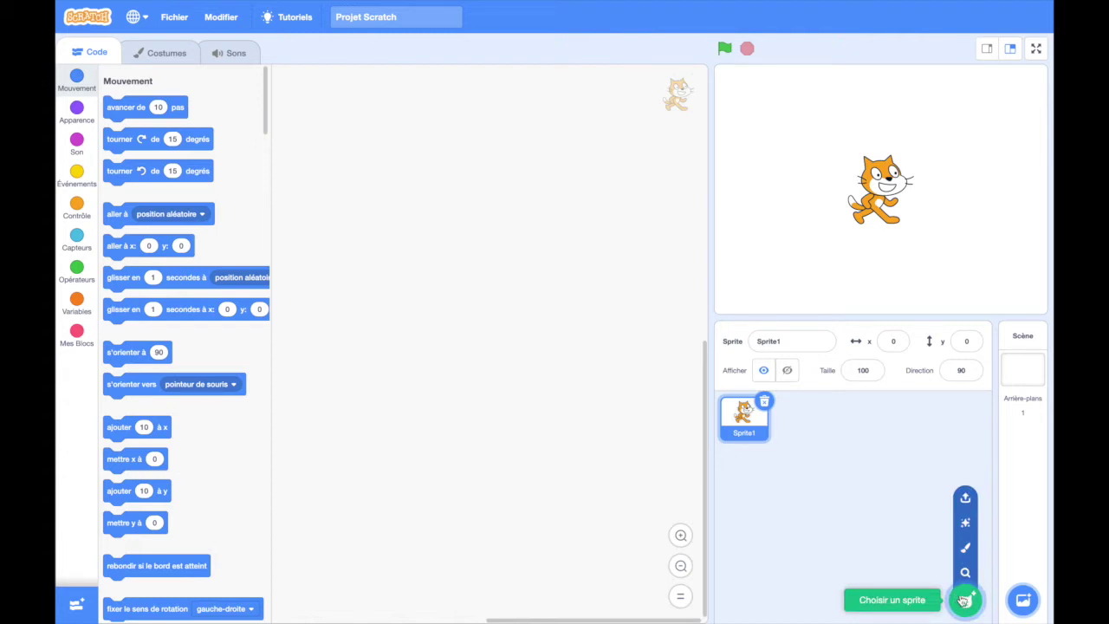
left_click(966, 599)
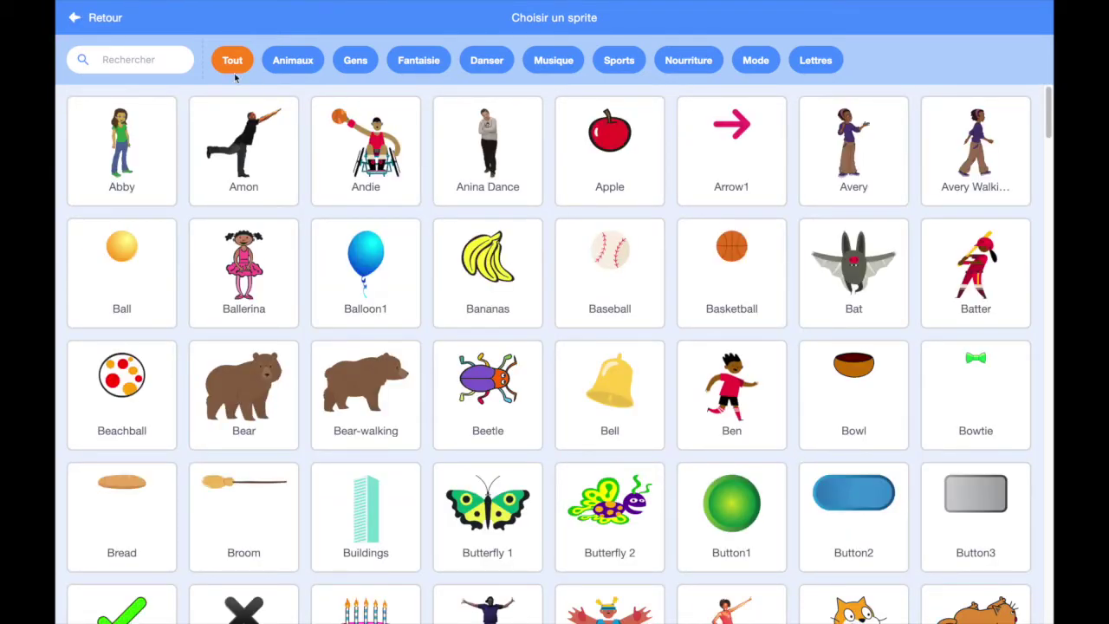
left_click(95, 19)
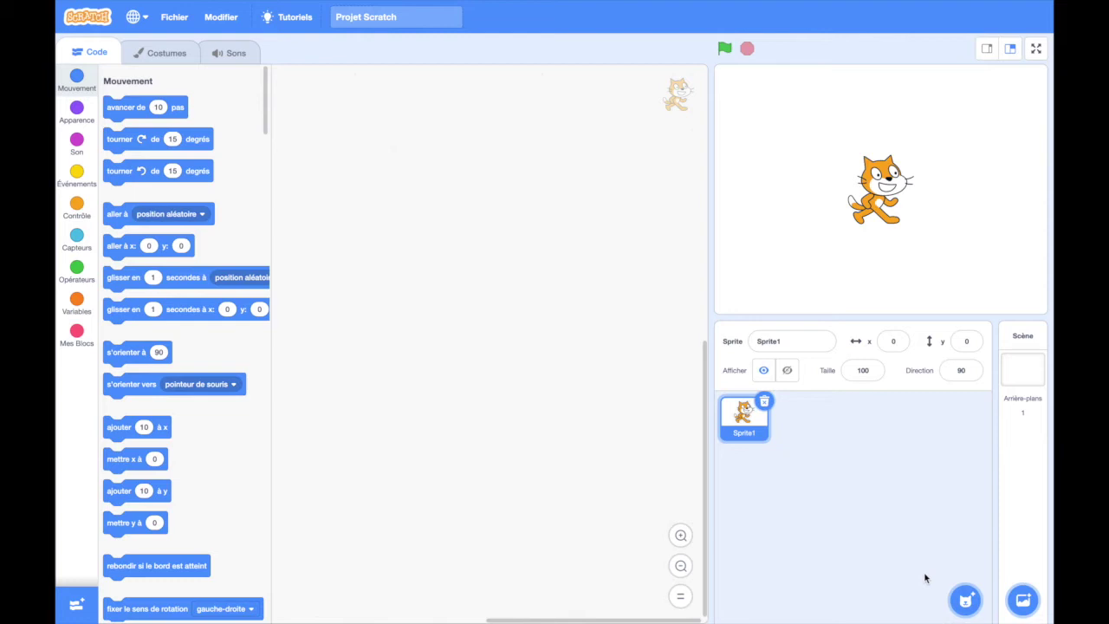
mouse_move(963, 600)
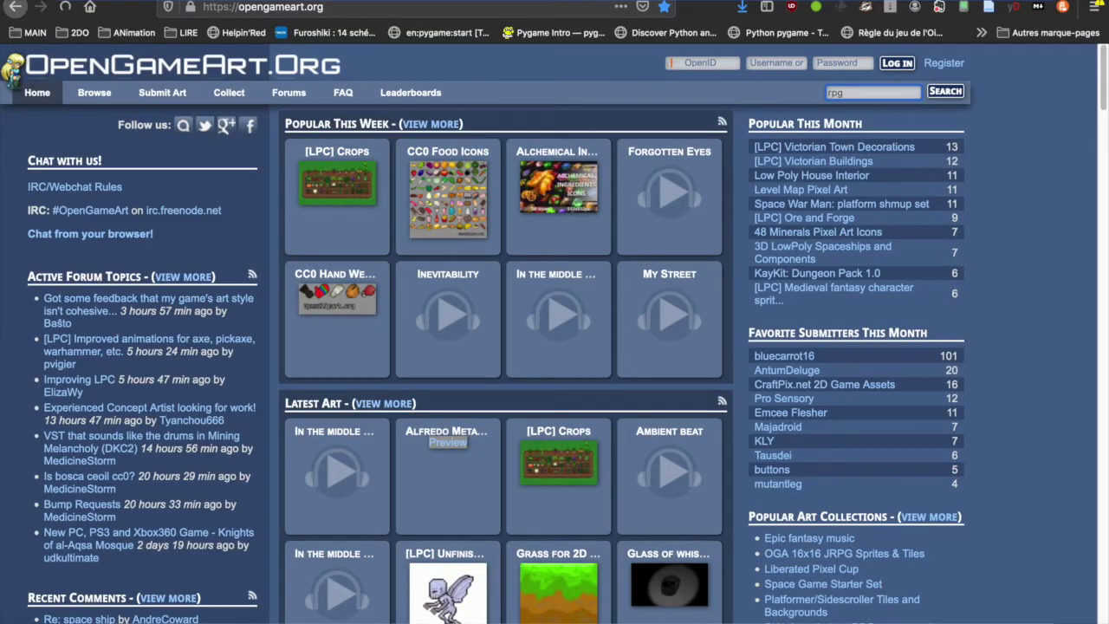
On OpenGameArt.org in the web browser, search for "rpg" and view the RPG Town Pixel Art Assets page and its preview
key("Return")
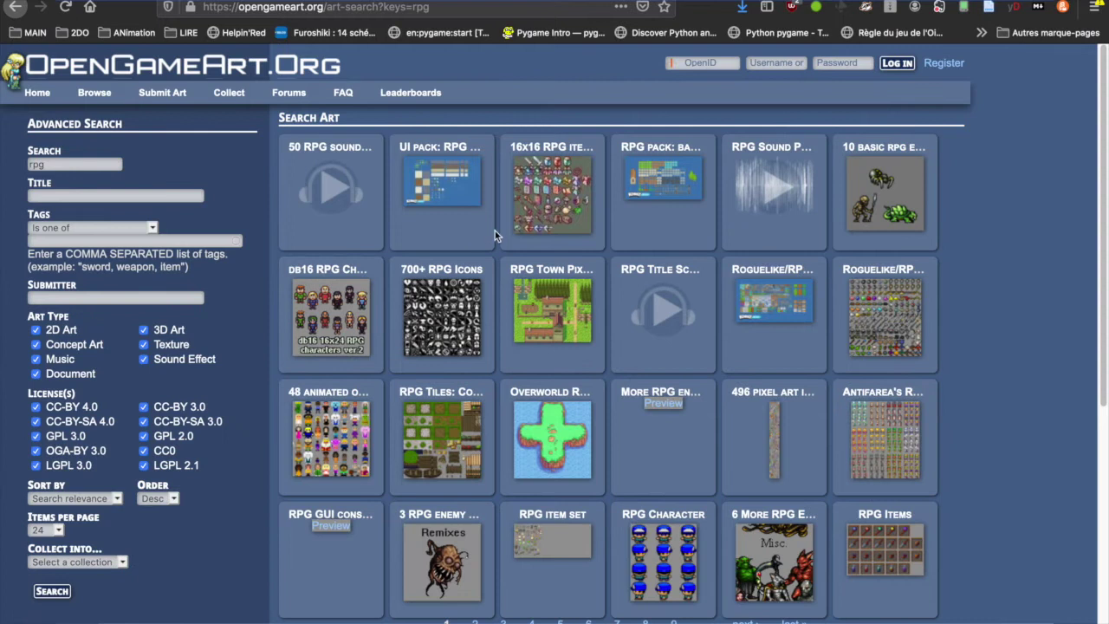
scroll(528, 268, "down", 1)
left_click(562, 301)
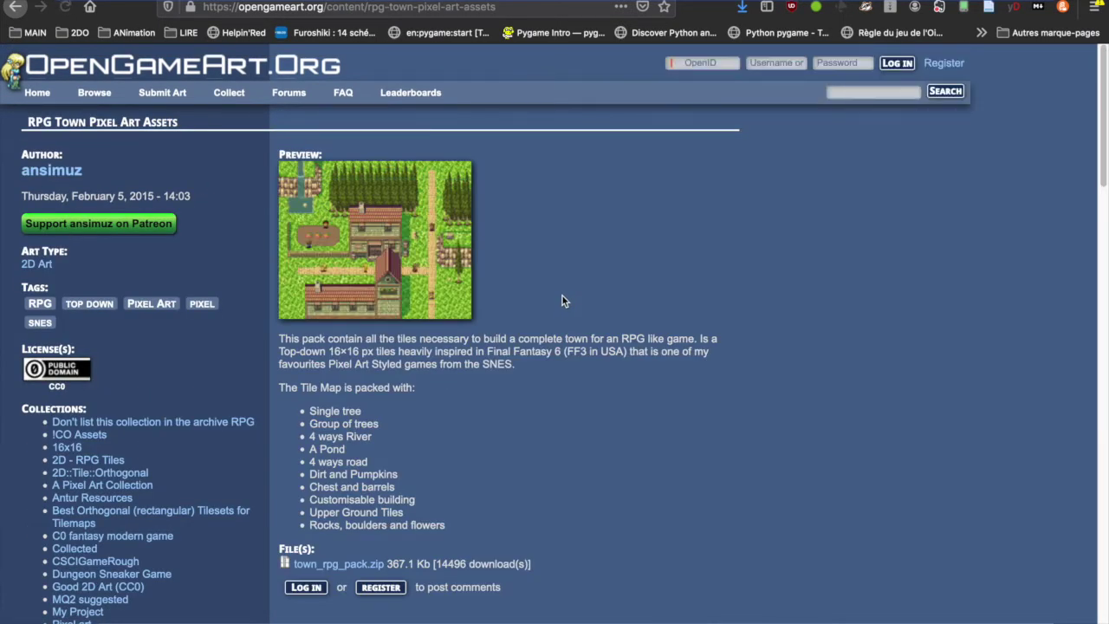
left_click(403, 260)
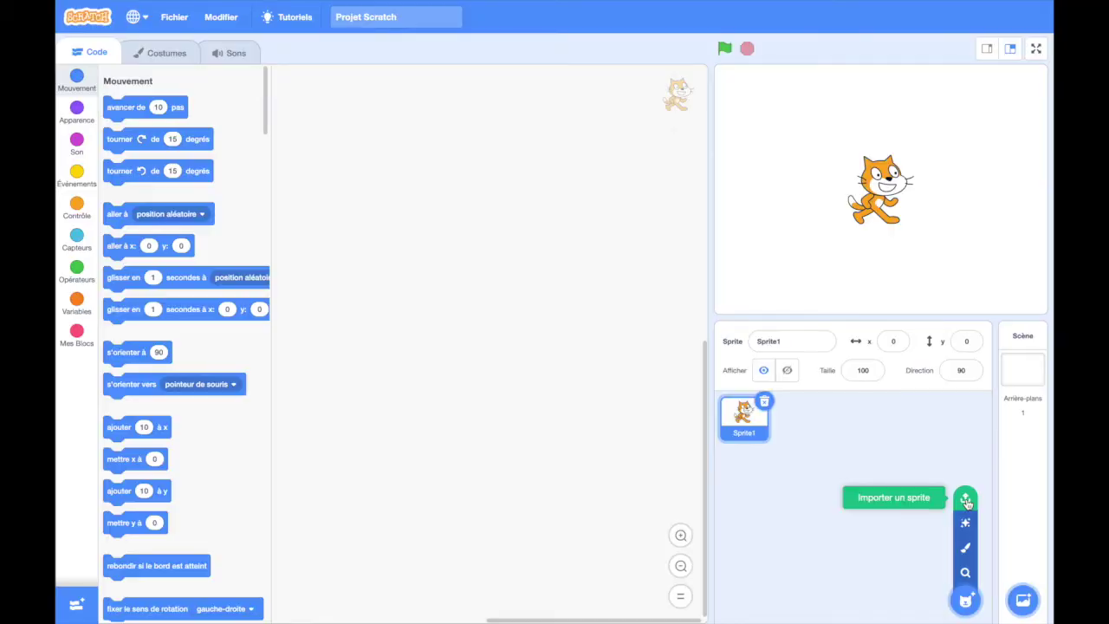
Import double_axe.png from the rpg-scratch folder as a new sprite and display its whole costume in the costume editor
left_click(966, 501)
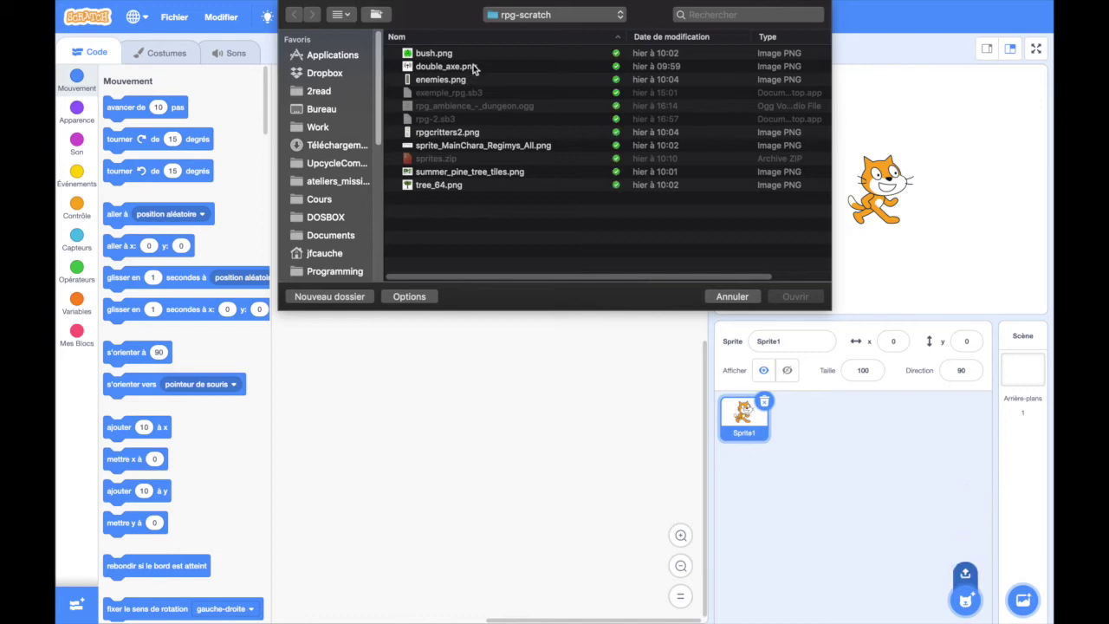
left_click(473, 68)
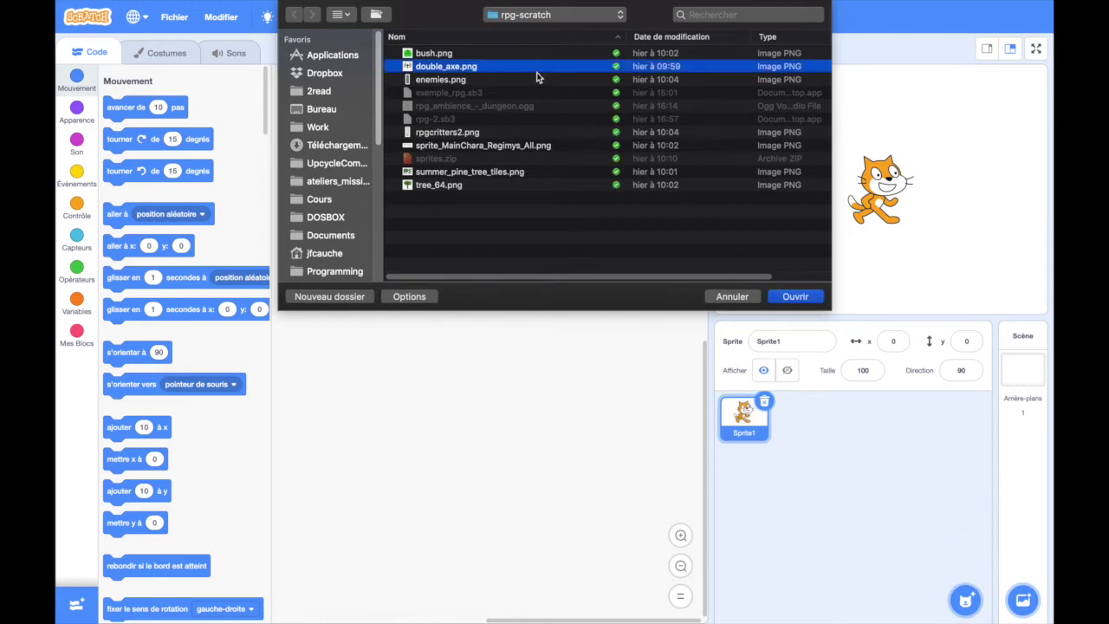
left_click(796, 297)
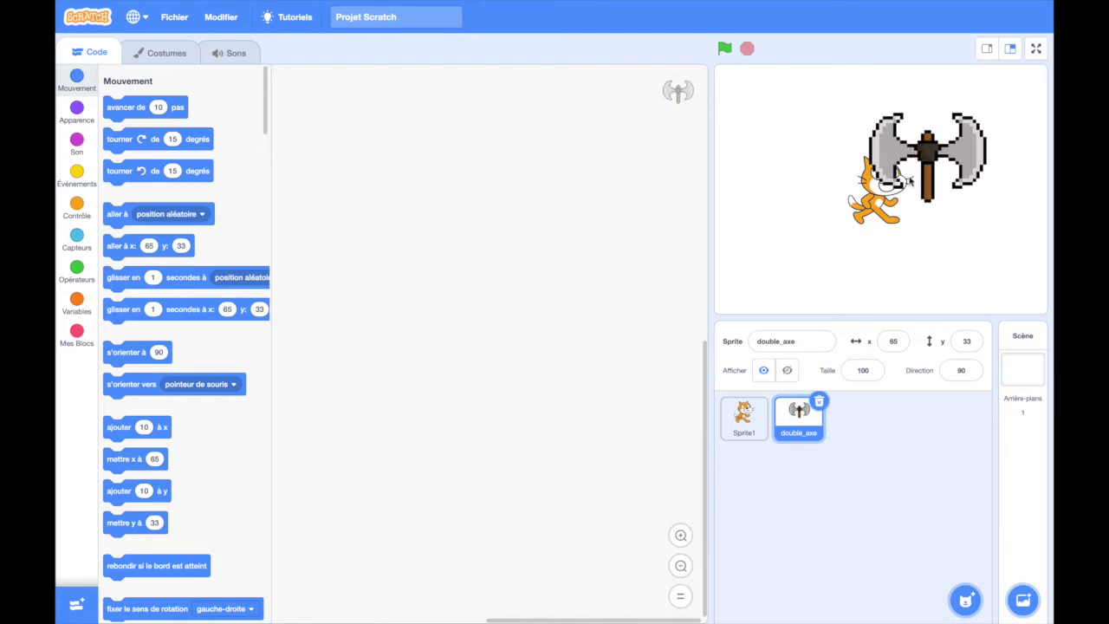
left_click(160, 57)
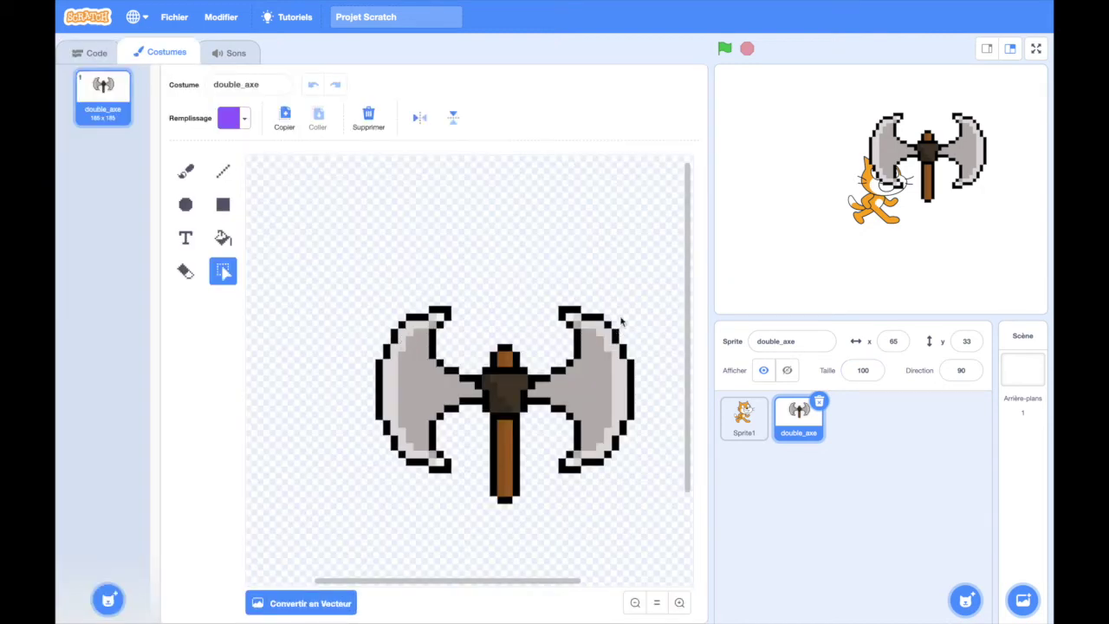
left_click(657, 603)
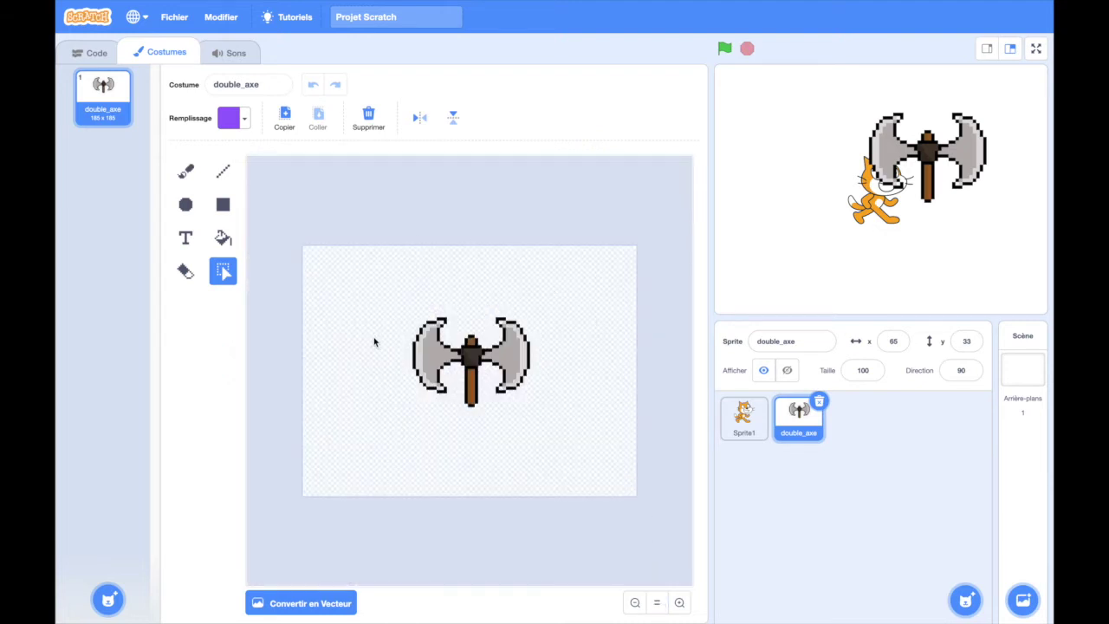
Import rpgcritters2.png from the rpg-scratch folder as a new sprite
mouse_move(965, 600)
left_click(967, 498)
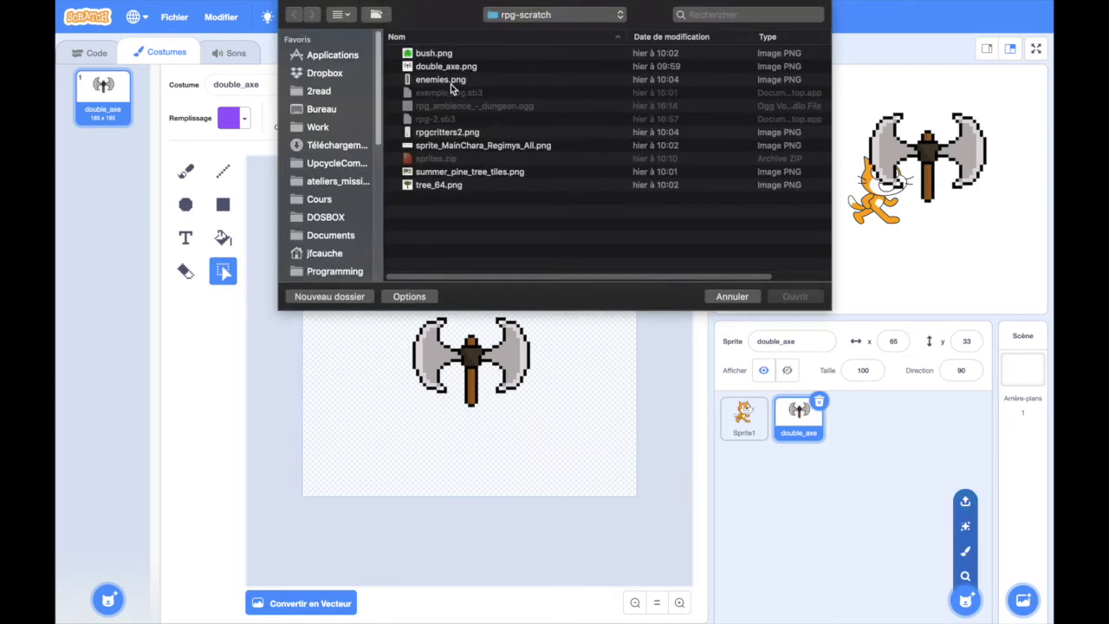
left_click(451, 80)
left_click(454, 132)
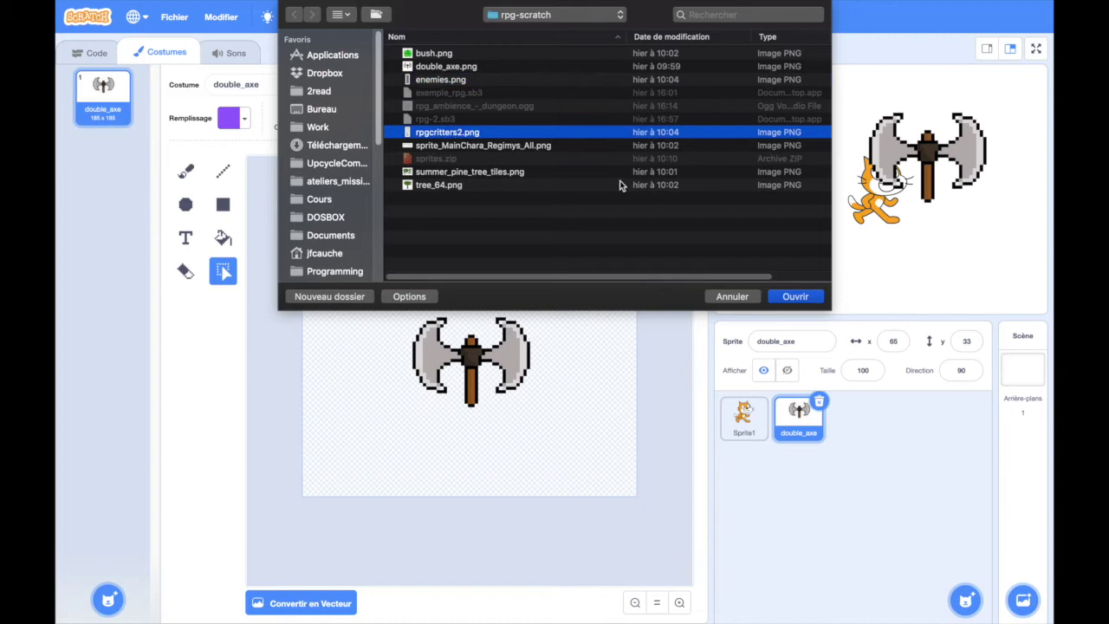
left_click(780, 297)
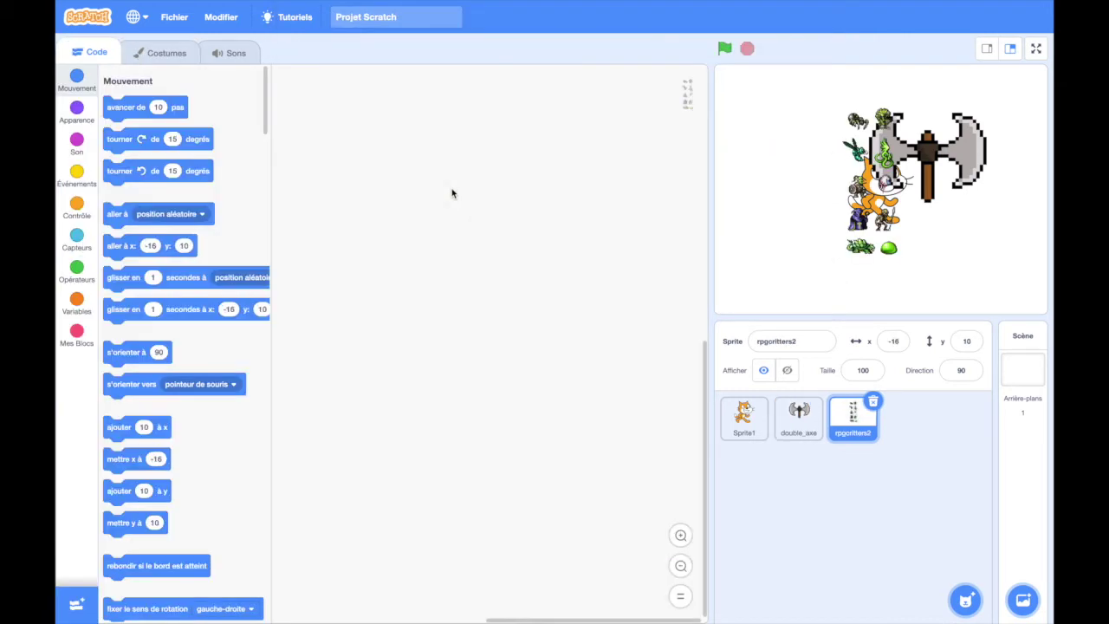
Show the rpgcritters2 sprite's whole costume in the costume editor and duplicate that costume
left_click(178, 63)
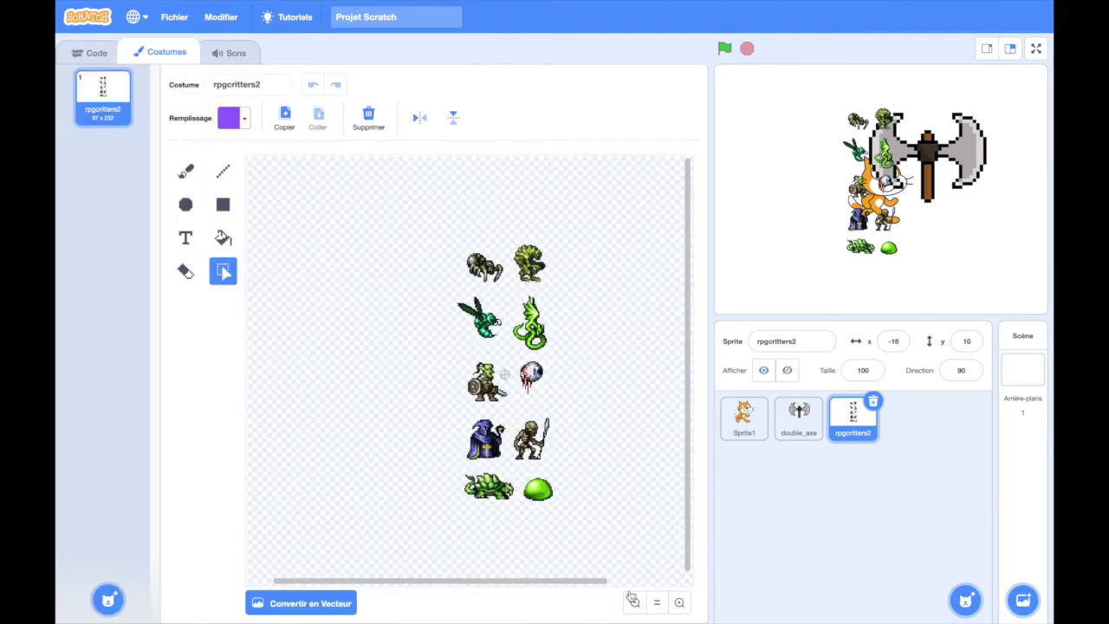
left_click(657, 602)
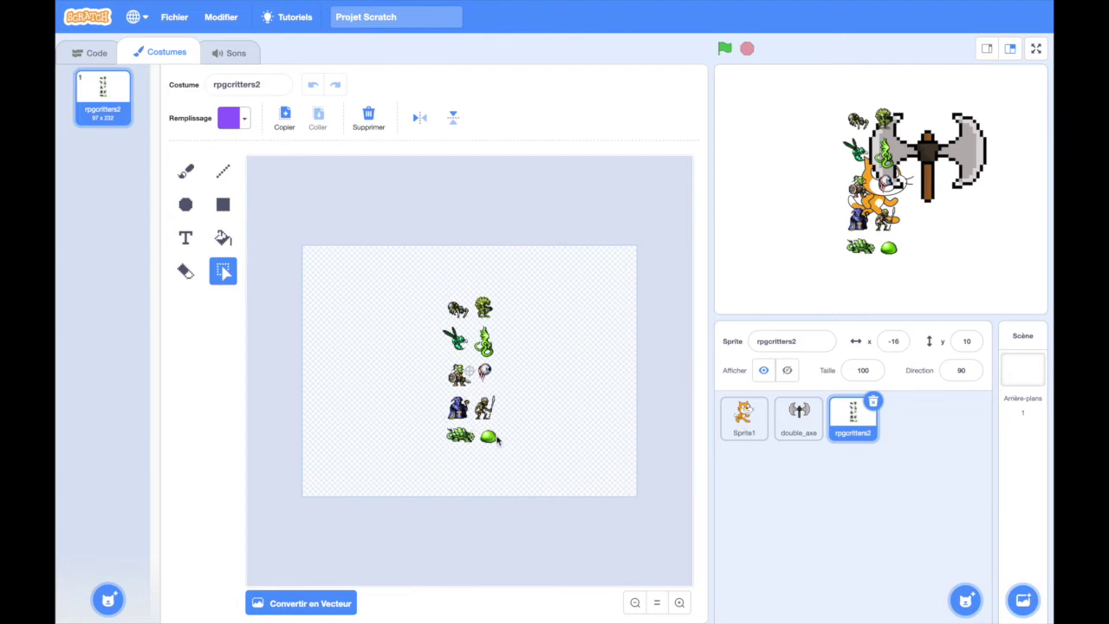
right_click(102, 101)
left_click(123, 115)
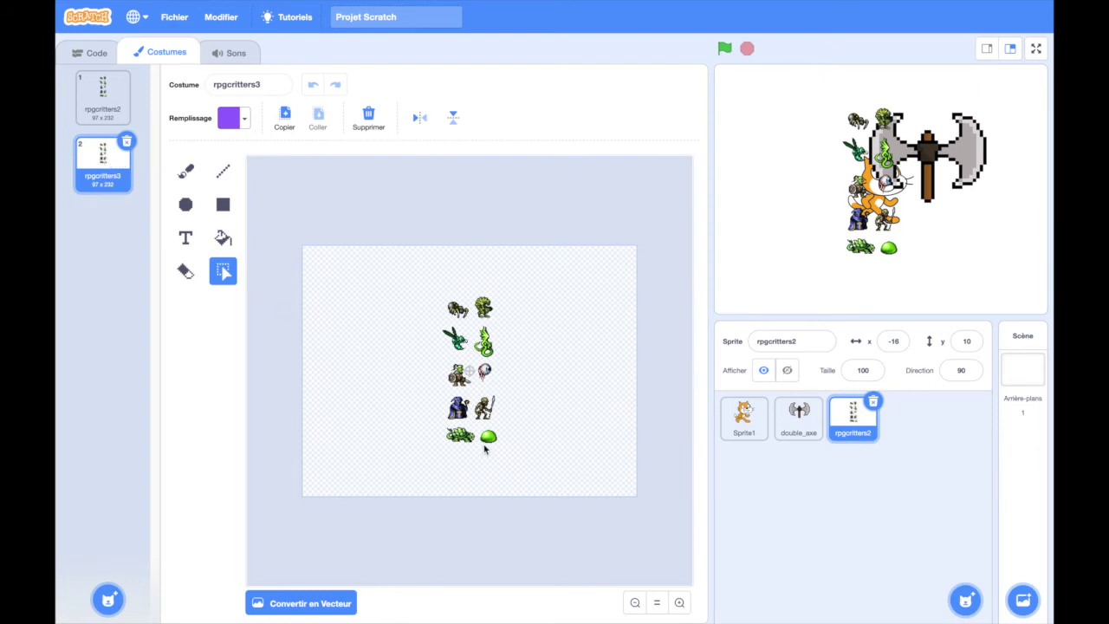
Set the eraser size to 100 and erase every creature except the green slime from the duplicated costume
left_click(183, 273)
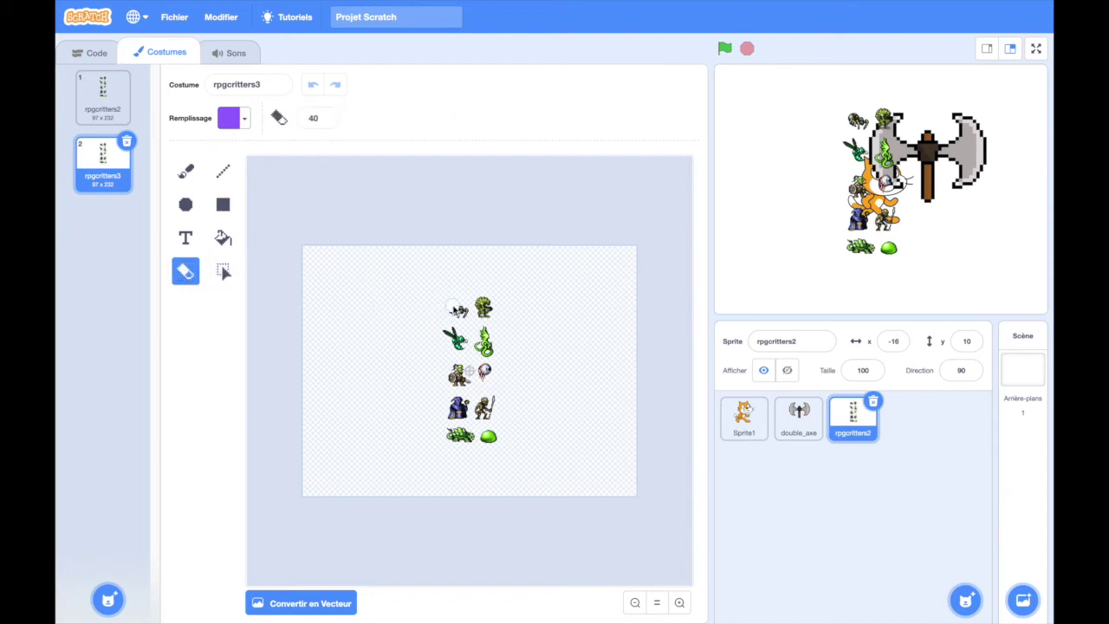
left_click(327, 118)
type("47")
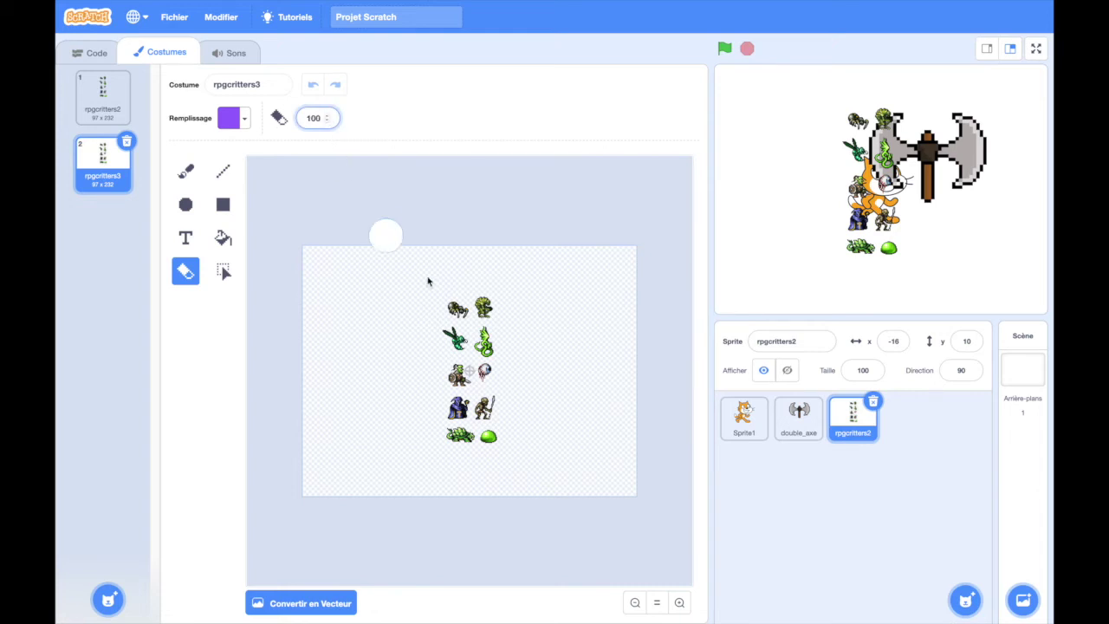
mouse_move(446, 315)
left_mouse_down()
mouse_move(485, 312)
mouse_move(478, 373)
mouse_move(435, 352)
mouse_move(465, 371)
mouse_move(464, 389)
mouse_move(487, 411)
mouse_move(465, 409)
mouse_move(458, 440)
mouse_move(460, 350)
mouse_move(441, 311)
left_mouse_up()
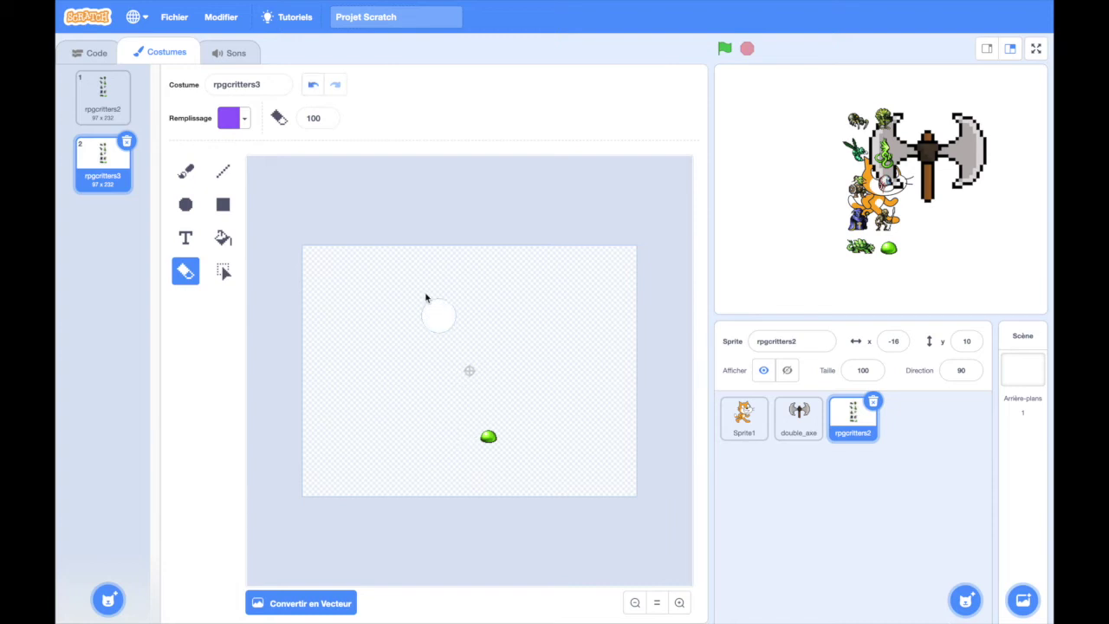
Select the green slime and move it onto the costume's centre point, then deselect it
left_click(224, 272)
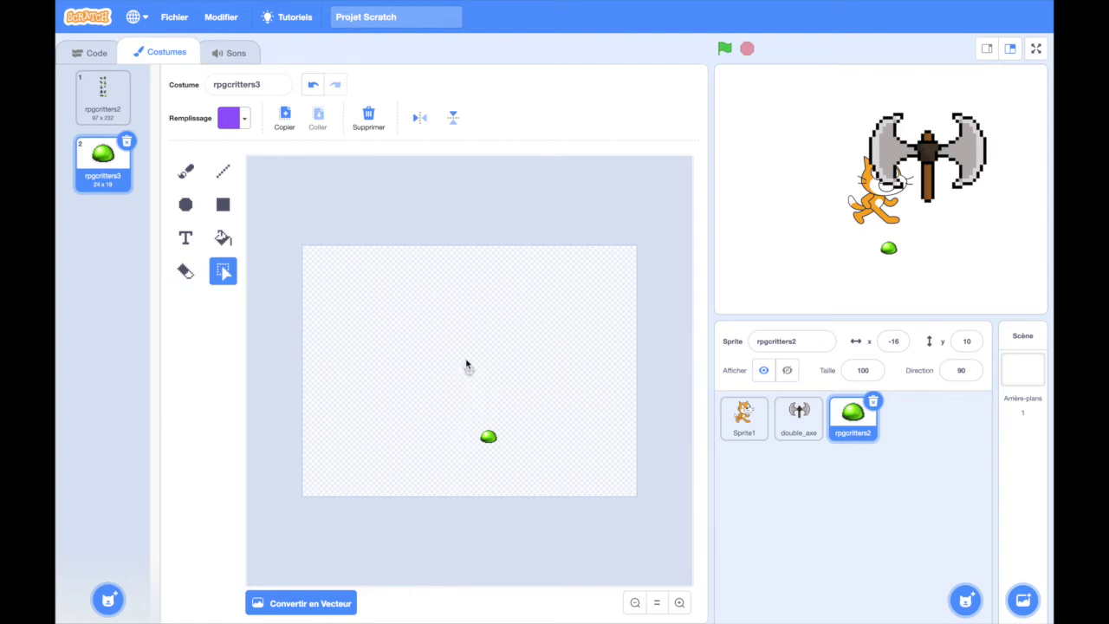
left_click_drag(468, 425, 475, 376)
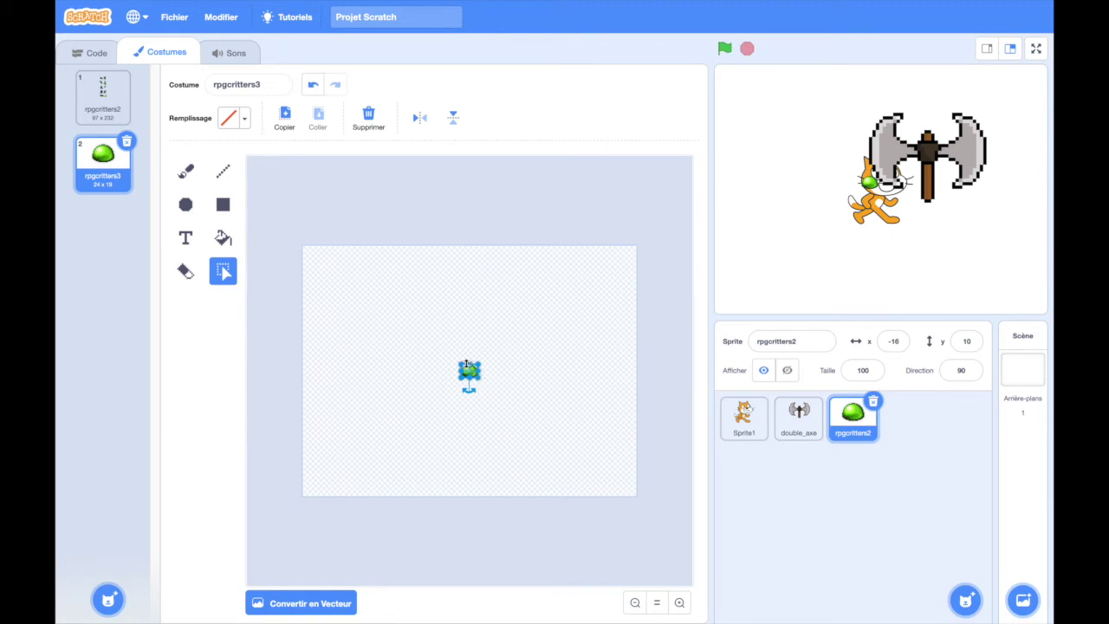
left_click(491, 397)
Import enemies.png from the rpg-scratch folder as a new sprite and open its costume for editing
mouse_move(964, 598)
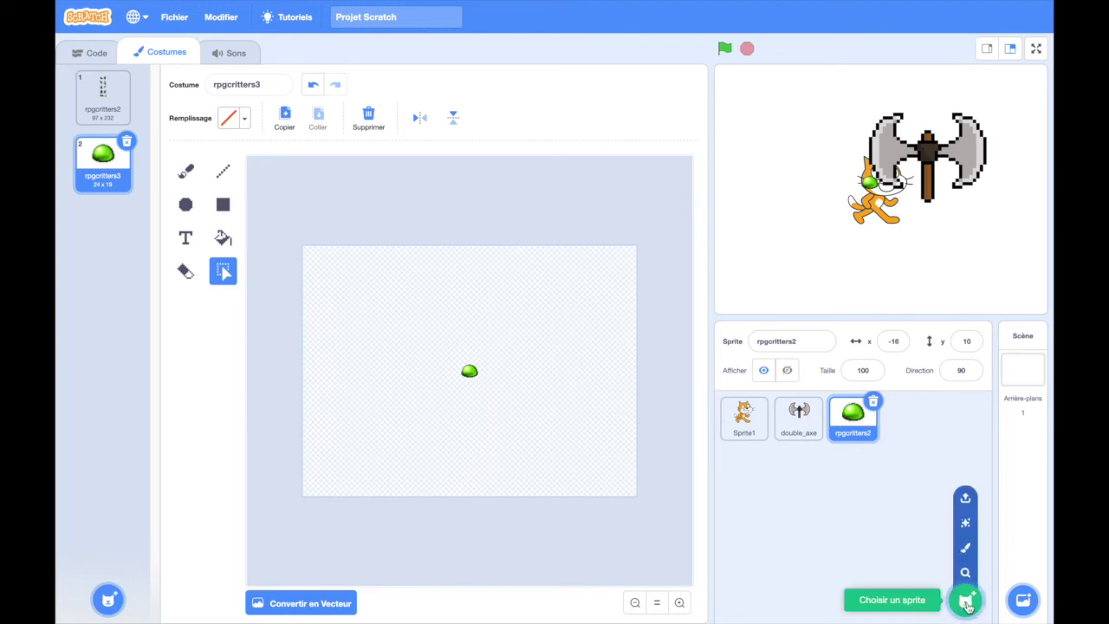
left_click(966, 499)
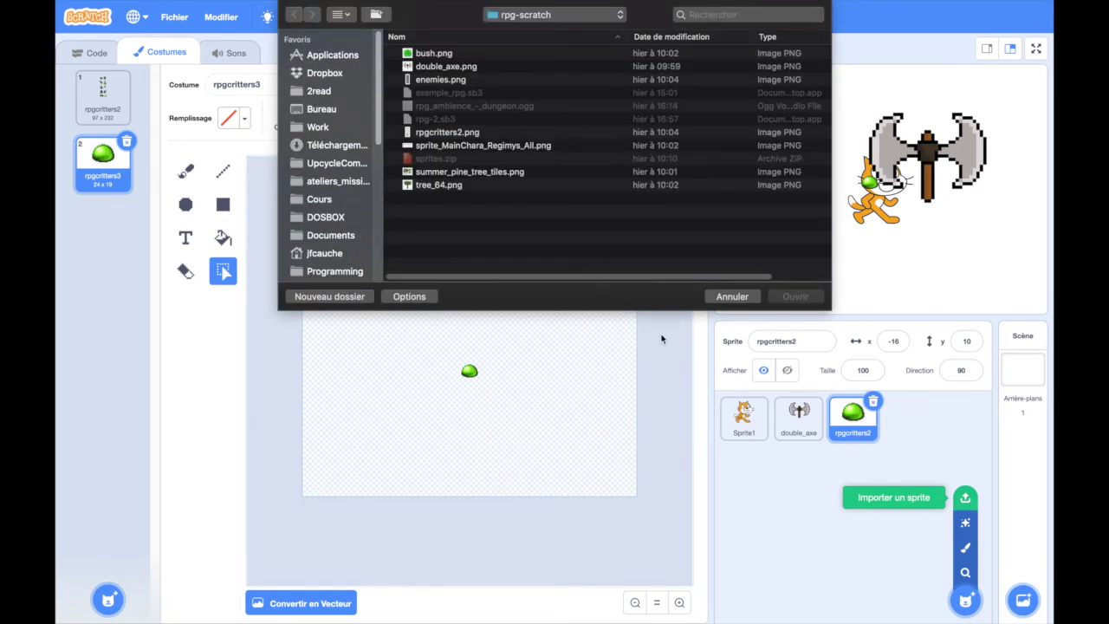
left_click(460, 81)
left_click(782, 297)
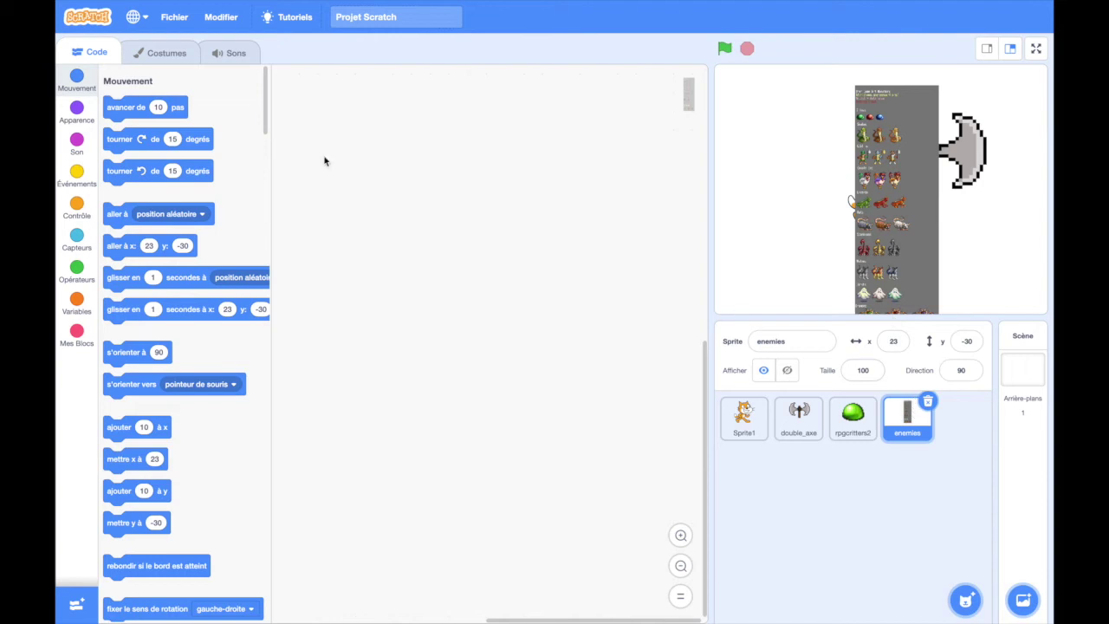
left_click(154, 54)
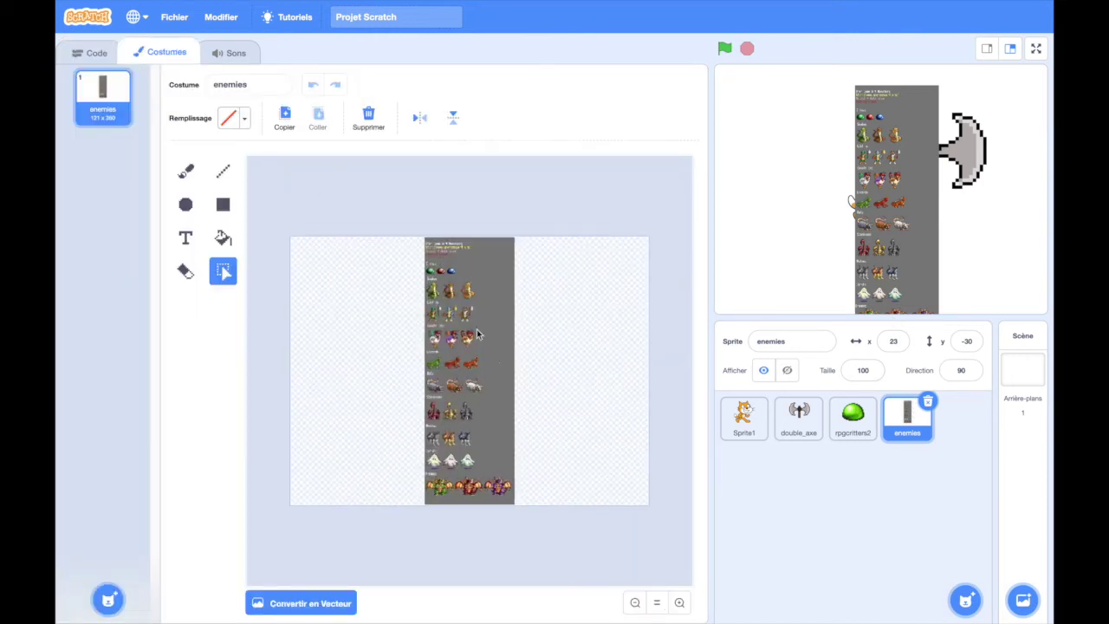
Make the enemies costume's grey background transparent using the Fill tool with the no-colour fill
left_click(186, 272)
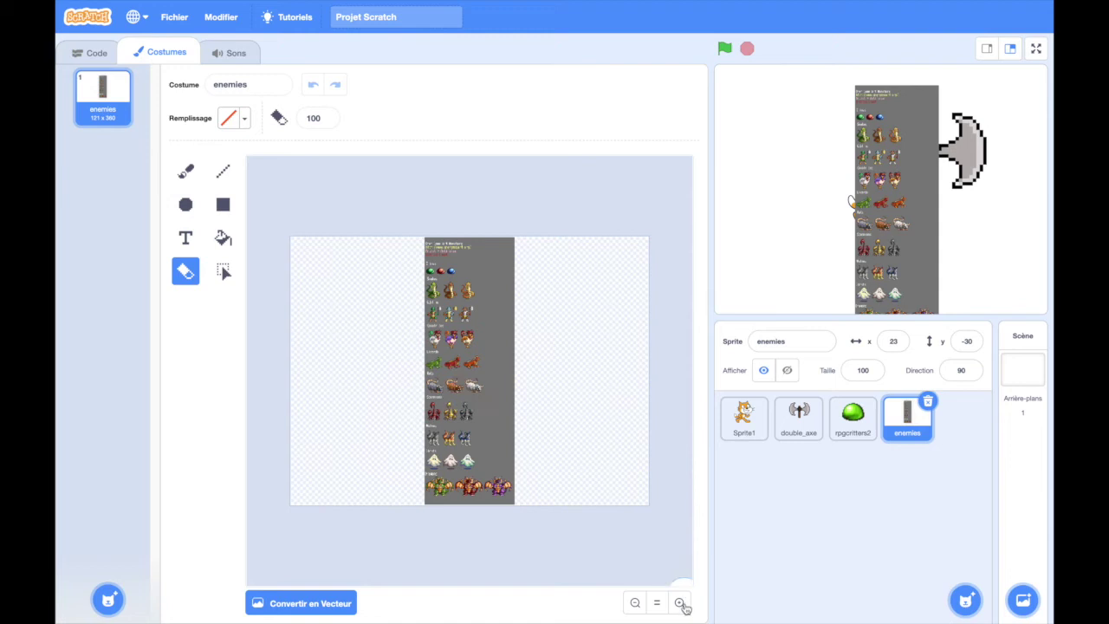
left_click(680, 602)
left_click(680, 602)
left_click(680, 602)
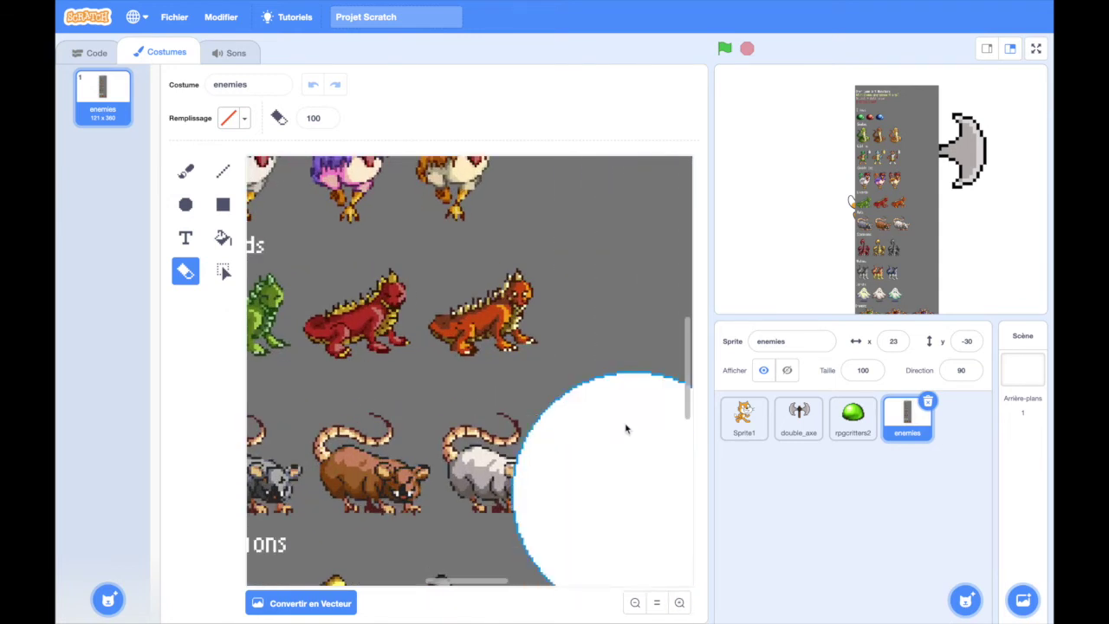
scroll(626, 429, "down", 2)
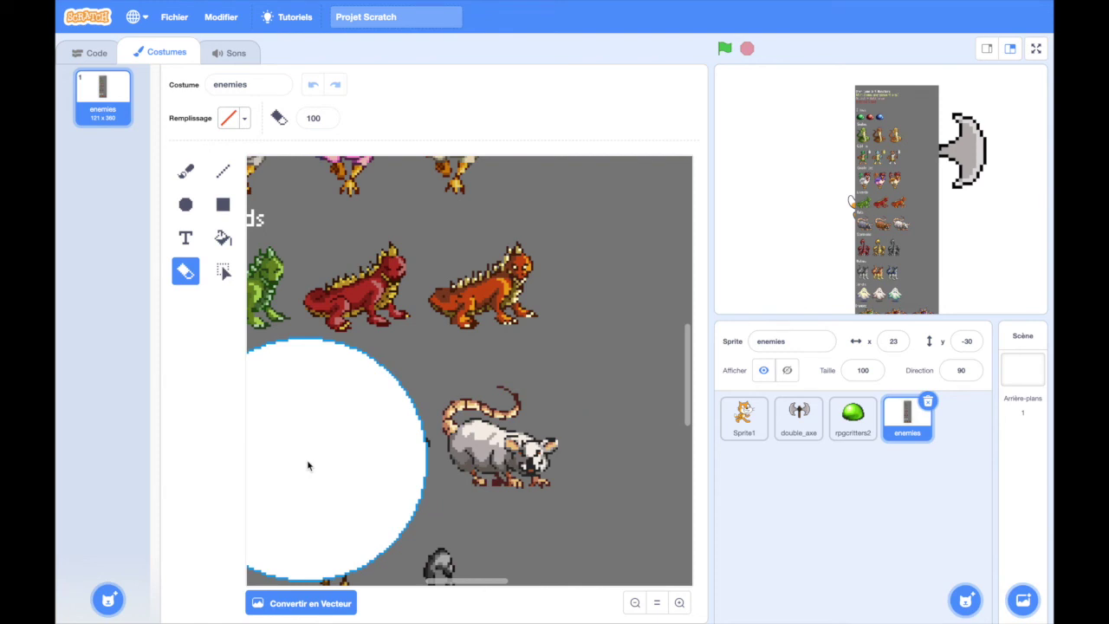
left_click(223, 239)
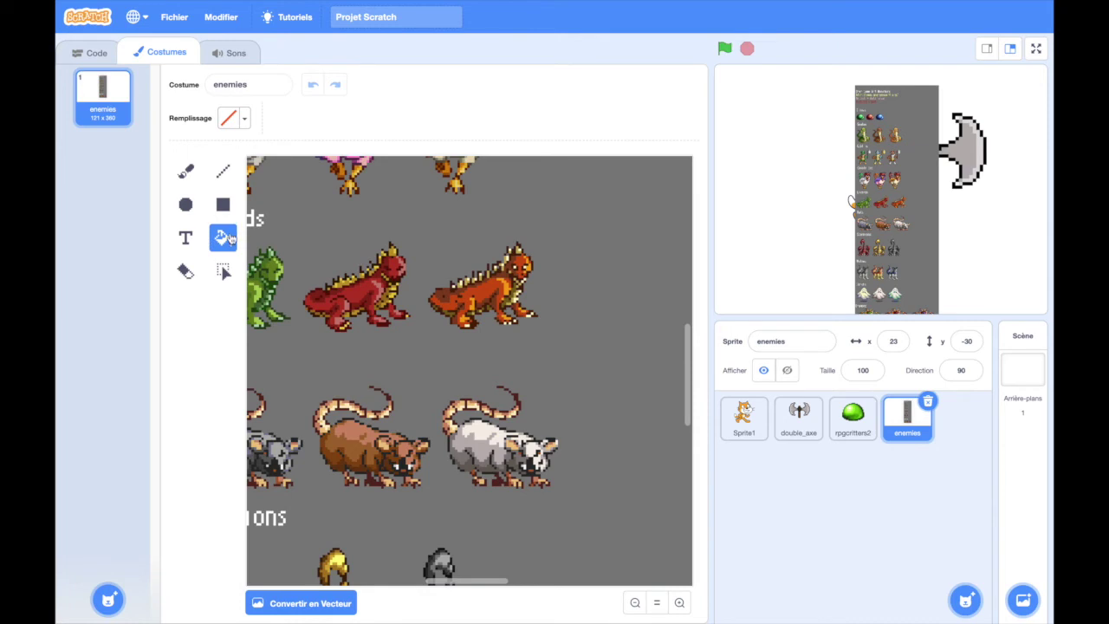
left_click(246, 121)
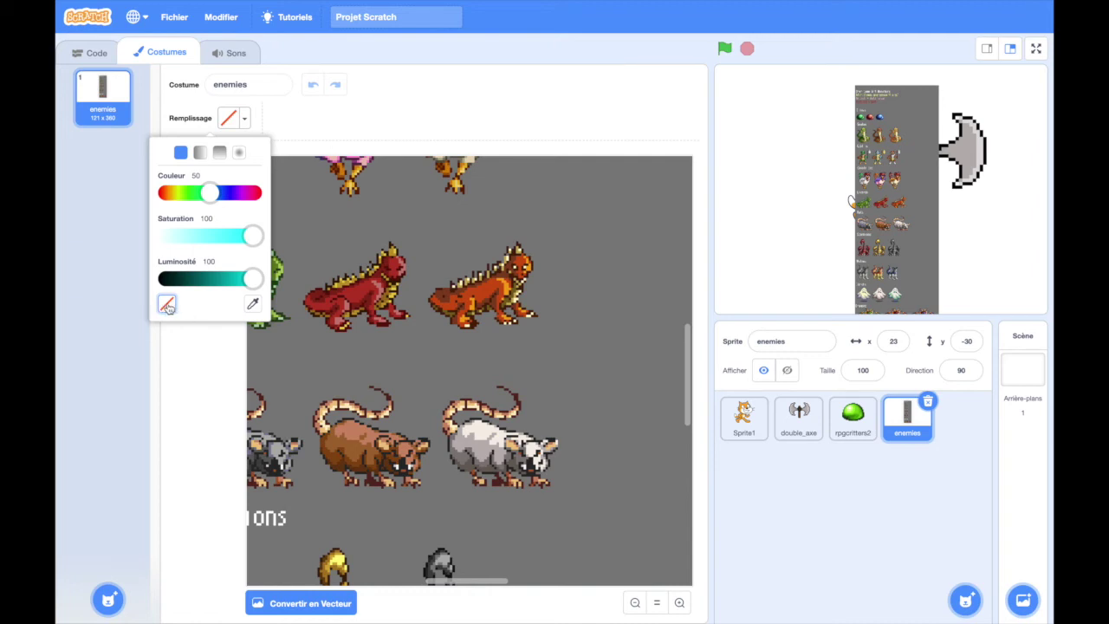
left_click(264, 126)
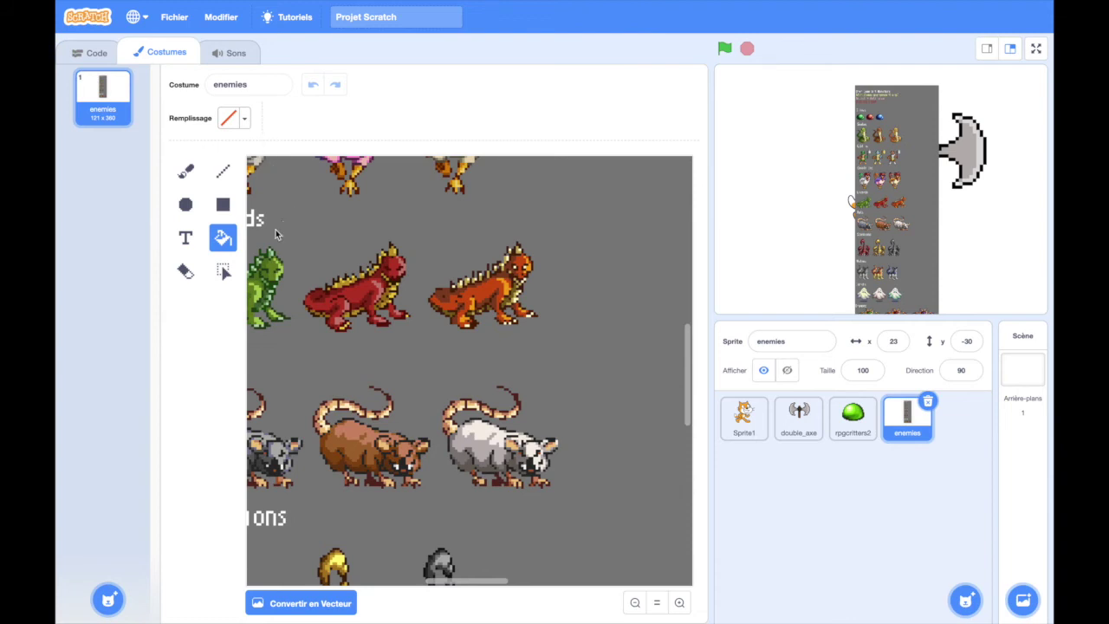
left_click(562, 215)
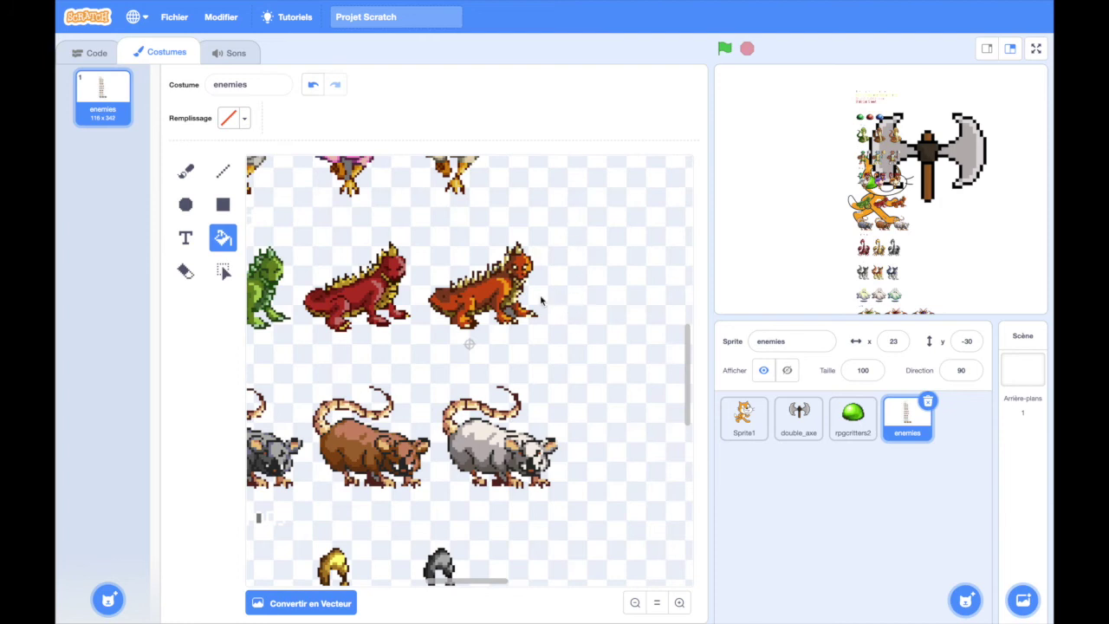
Erase every creature except the white rat from the enemies costume with the size 100 eraser
left_click(187, 273)
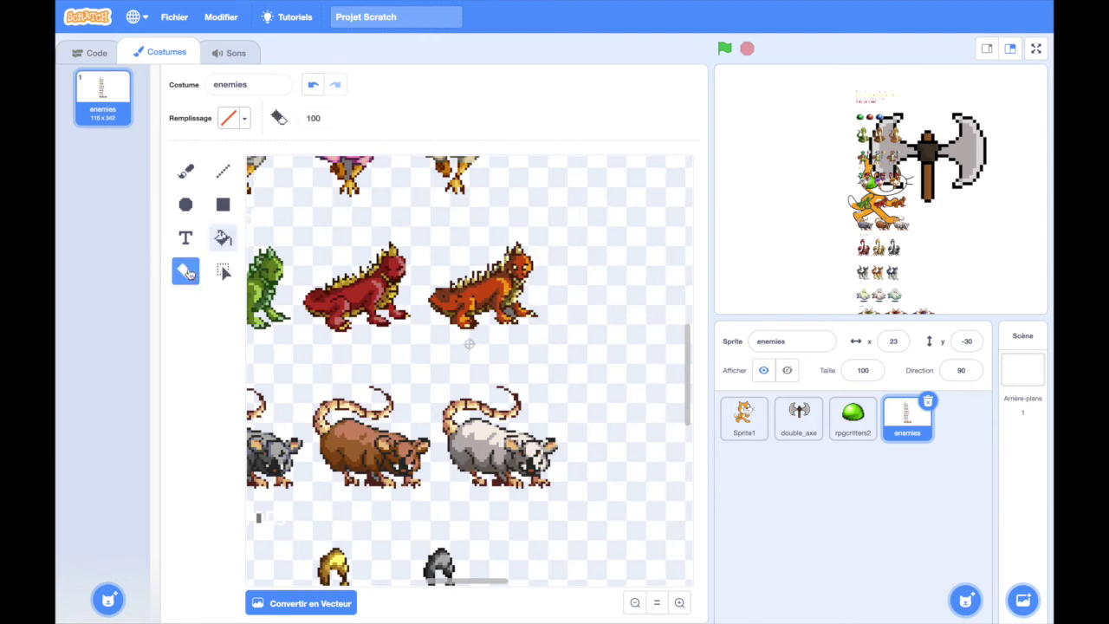
mouse_move(437, 260)
left_mouse_down()
mouse_move(445, 235)
mouse_move(493, 235)
left_mouse_up()
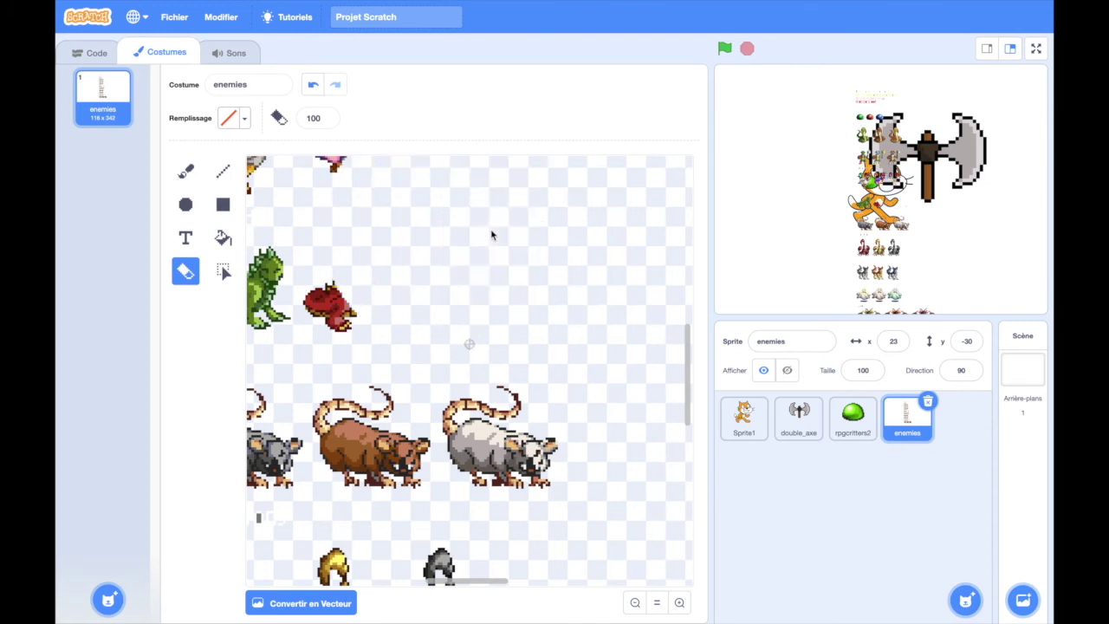
left_click(657, 602)
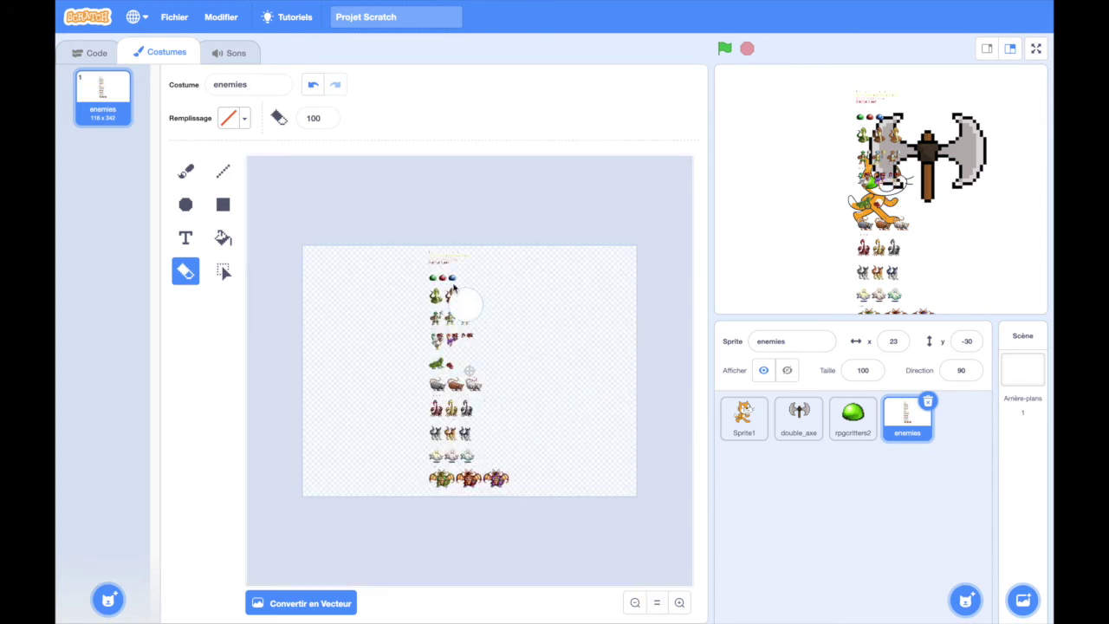
mouse_move(453, 260)
left_mouse_down()
mouse_move(433, 279)
mouse_move(468, 299)
mouse_move(450, 305)
mouse_move(468, 320)
mouse_move(438, 347)
mouse_move(435, 385)
mouse_move(446, 393)
mouse_move(437, 407)
mouse_move(466, 424)
mouse_move(464, 407)
mouse_move(442, 433)
mouse_move(459, 430)
mouse_move(443, 478)
mouse_move(498, 492)
mouse_move(517, 473)
left_mouse_up()
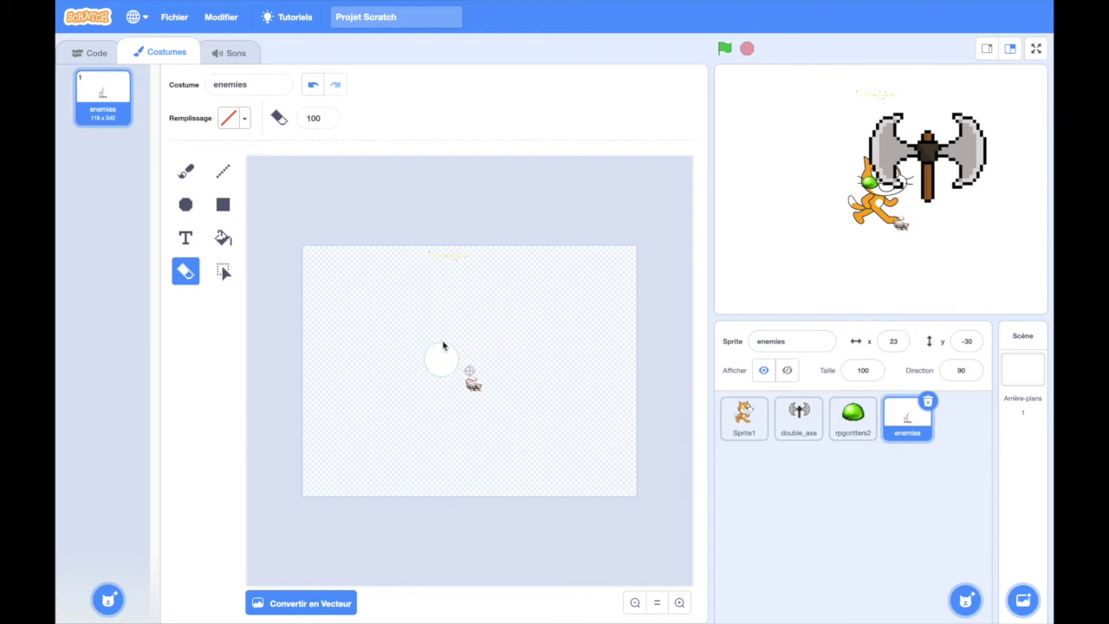
Select the white rat and move it onto the costume's centre point
left_click(222, 274)
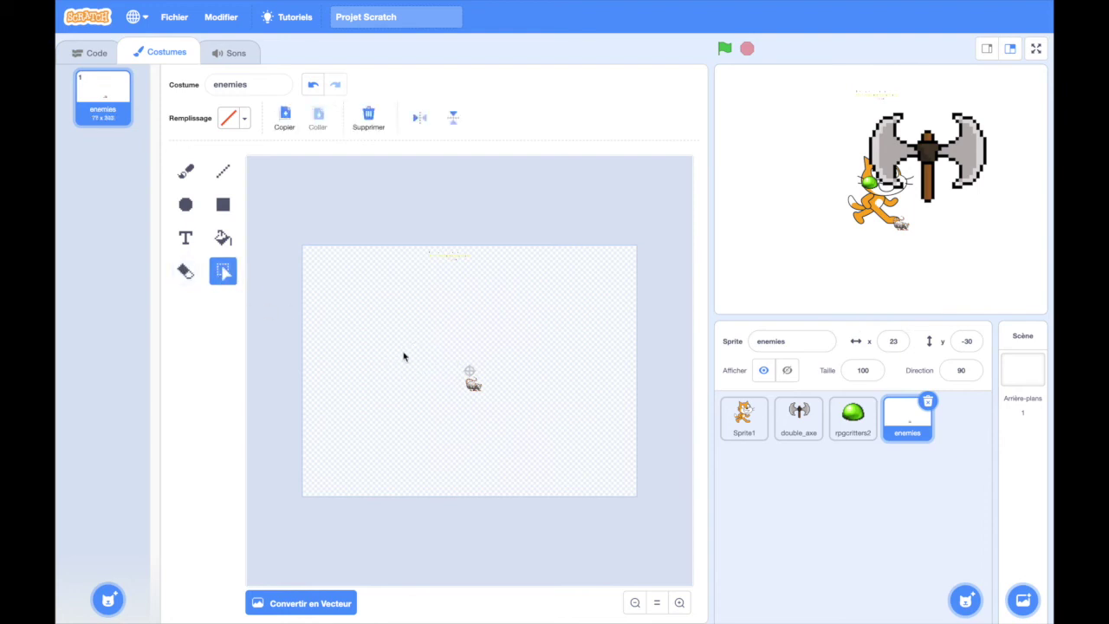
left_click_drag(459, 396, 469, 372)
Highlight the double_axe sprite's bounds on the stage, and move the green slime sprite to x -169, y -23
left_click(810, 429)
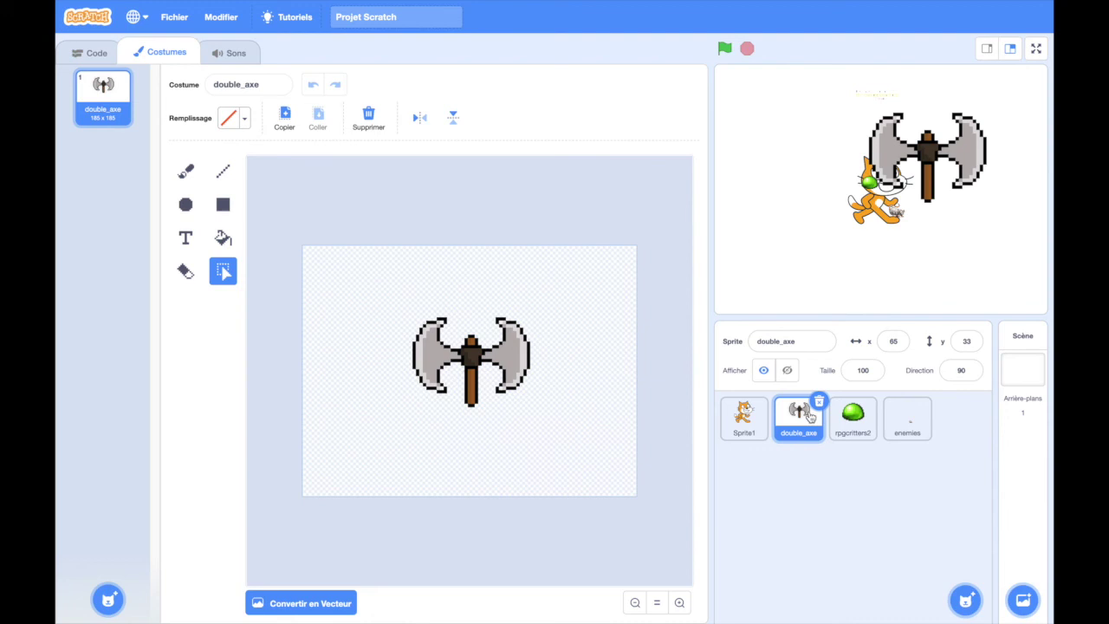
left_click(799, 424)
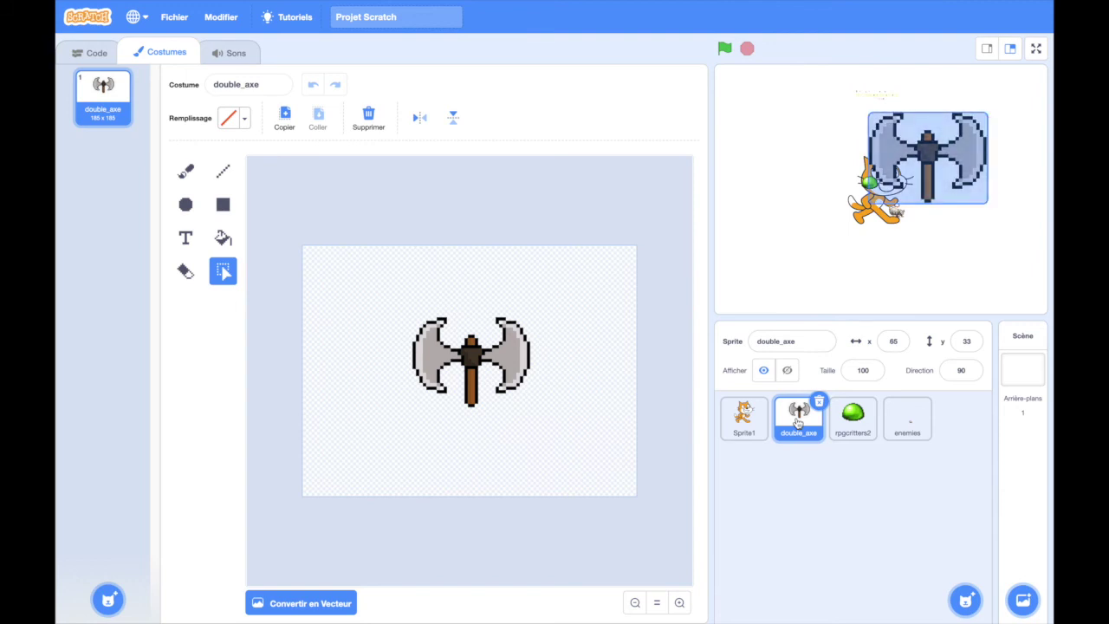
left_click(842, 430)
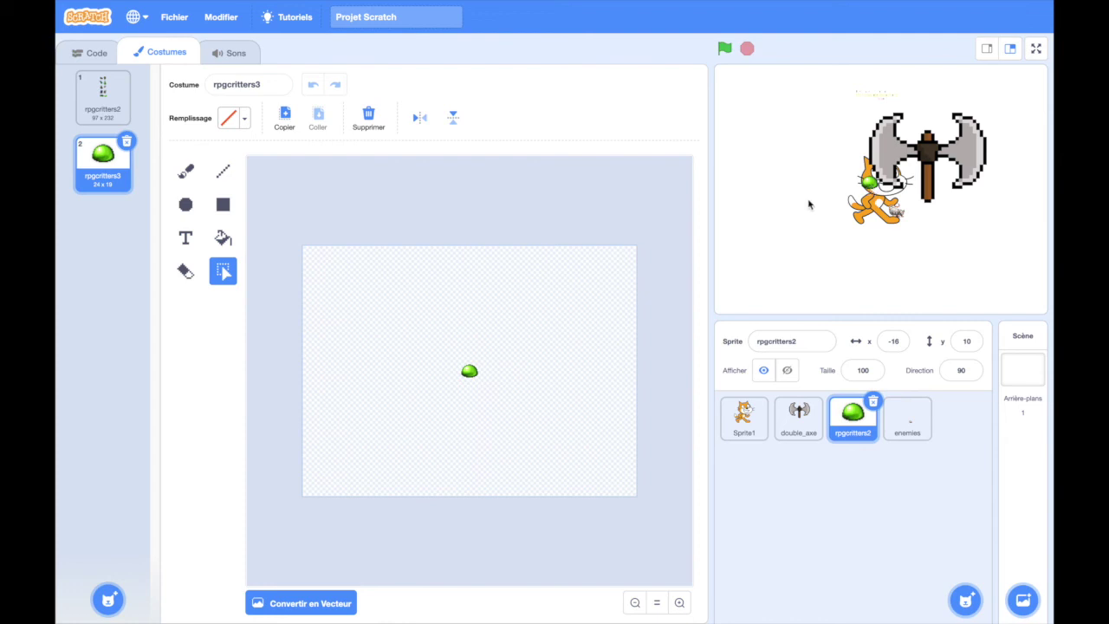
left_click_drag(869, 184, 763, 206)
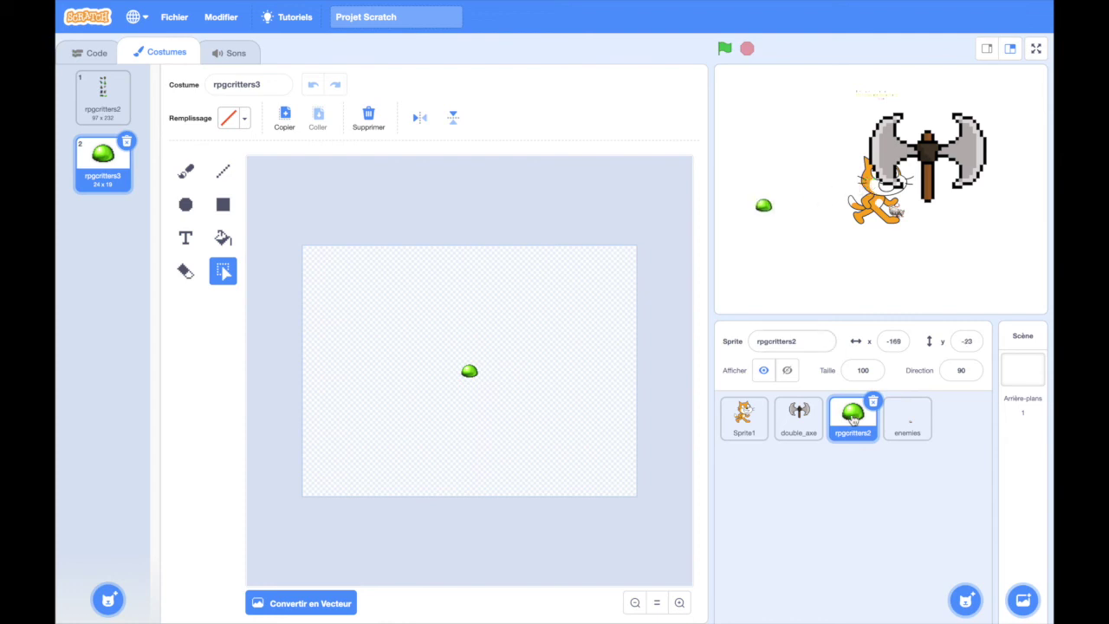
Move the enemies sprite to x -89, y -72 on the stage and highlight its bounds
left_click_drag(853, 422, 907, 422)
left_click(905, 417)
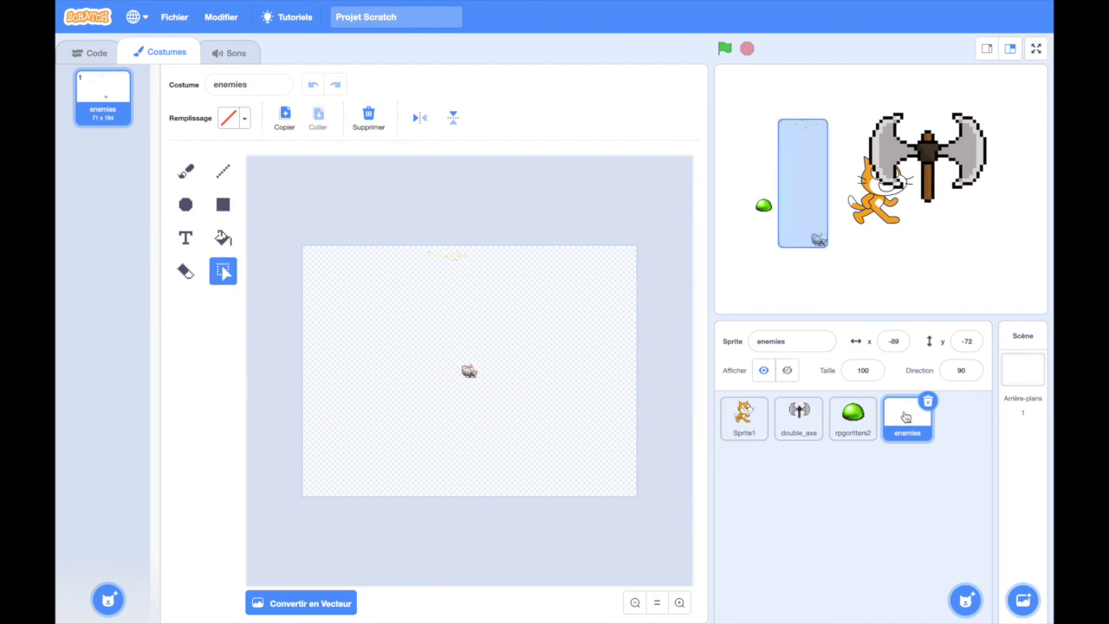
left_click(905, 418)
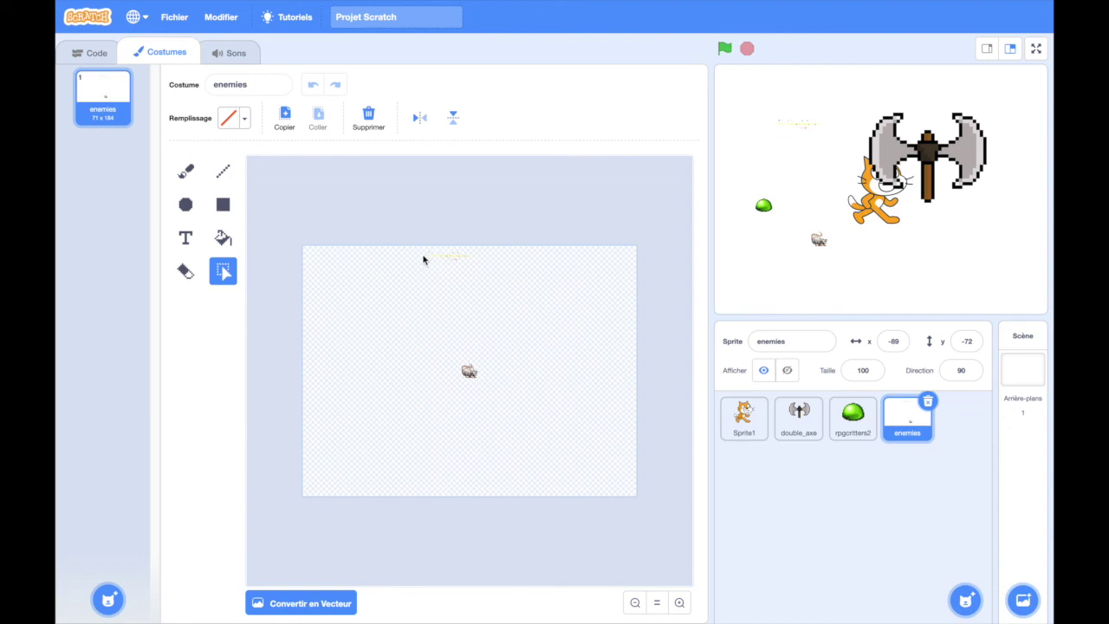
mouse_move(916, 420)
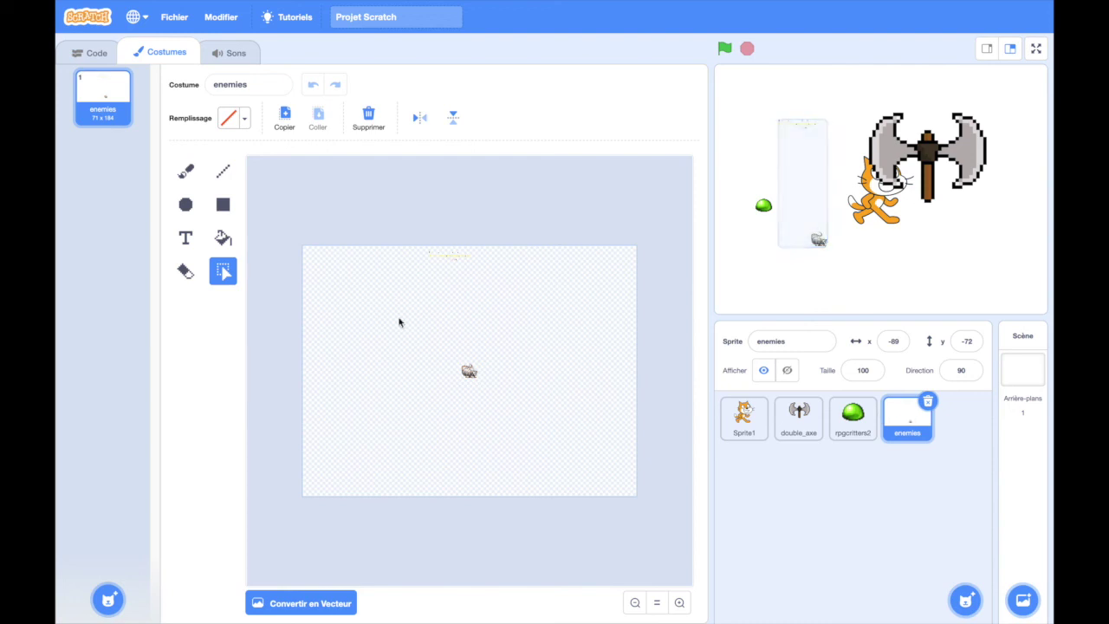
Erase the leftover yellow specks along the upper edge of the enemies costume
left_click(186, 271)
left_click_drag(398, 258, 463, 258)
left_click(479, 263)
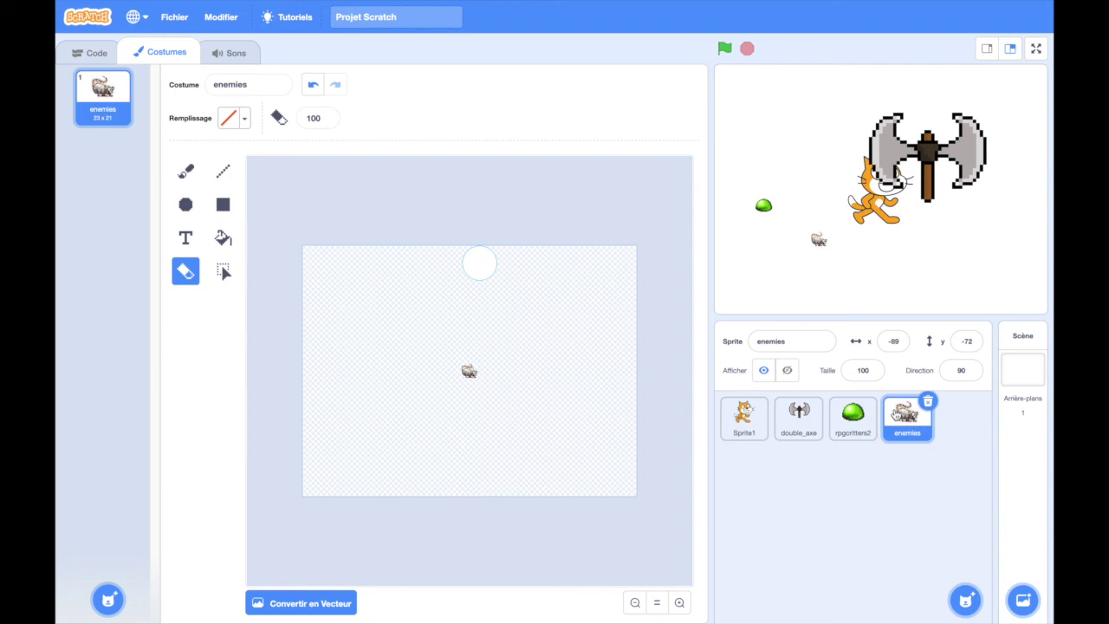
Highlight the cleaned enemies sprite on the stage to check its bounds around the rat
left_click(908, 418)
left_click(898, 420)
left_click(899, 419)
left_click(898, 420)
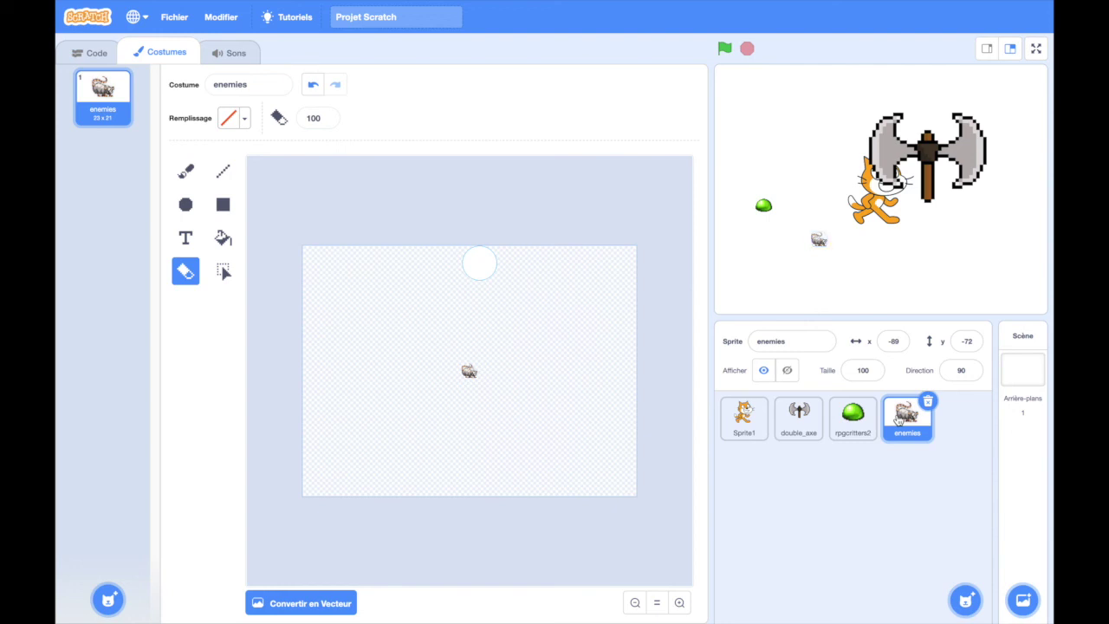